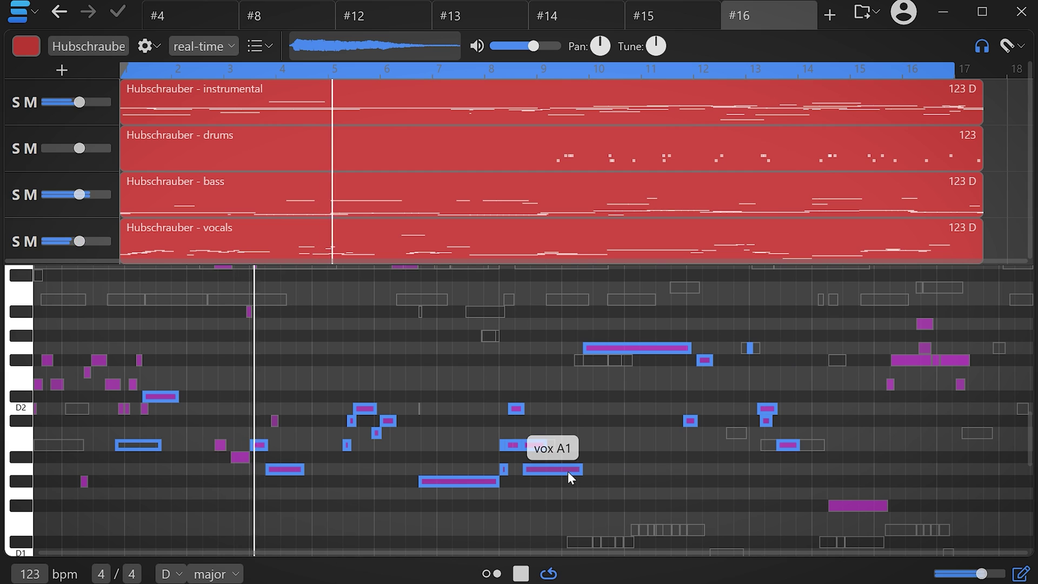
click(303, 212)
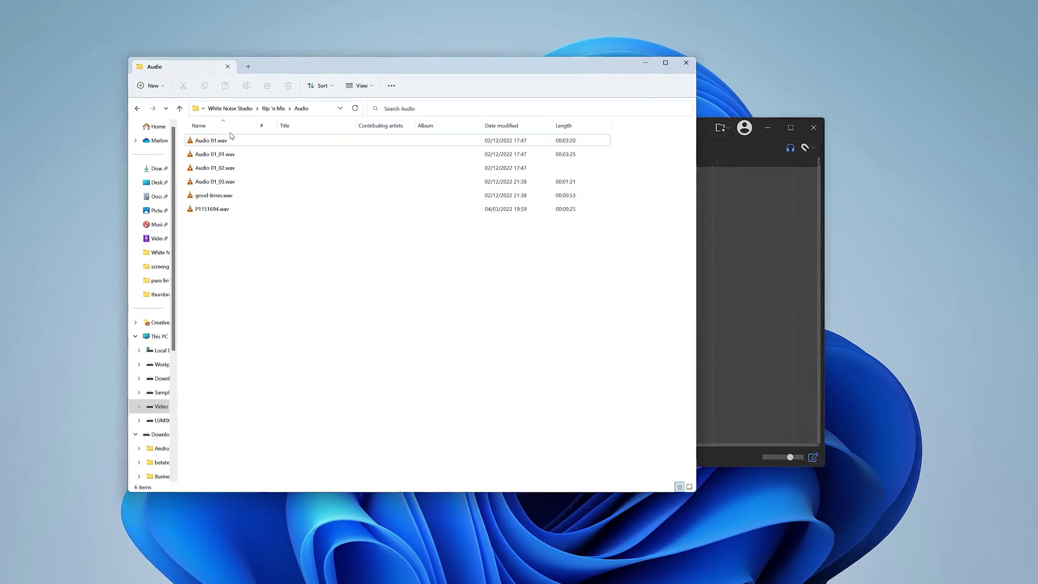
Load good times.wav from the Audio folder into Samplab and separate it into instrumental, drums, bass and vocals
drag(208, 195, 767, 291)
click(694, 58)
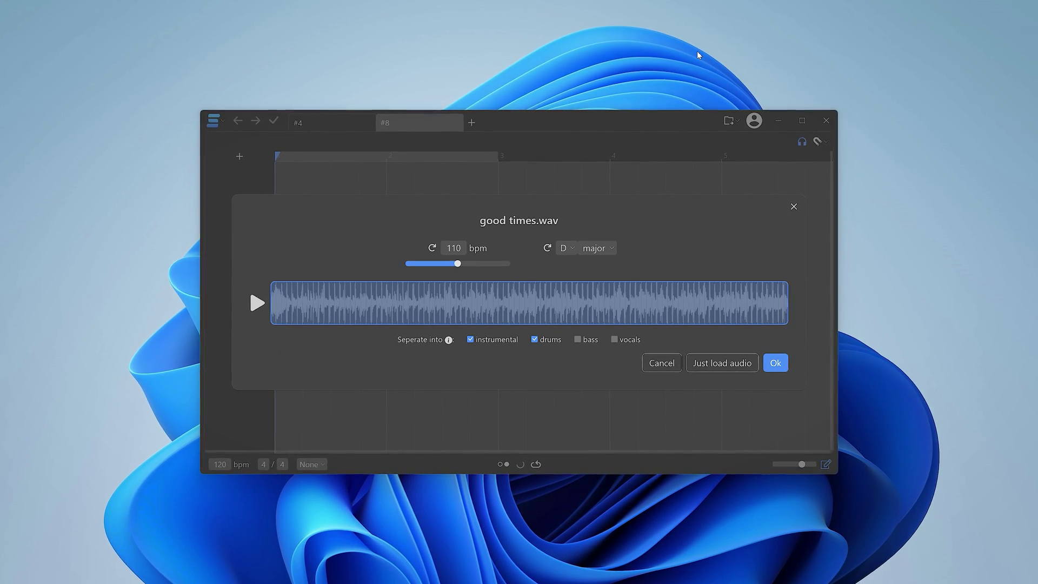
click(579, 342)
click(617, 342)
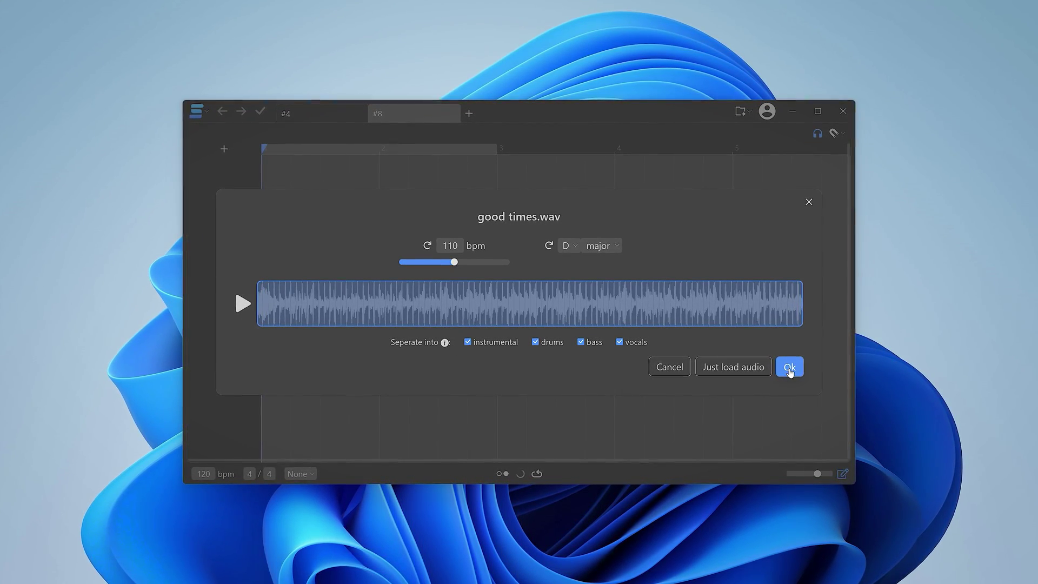
click(789, 368)
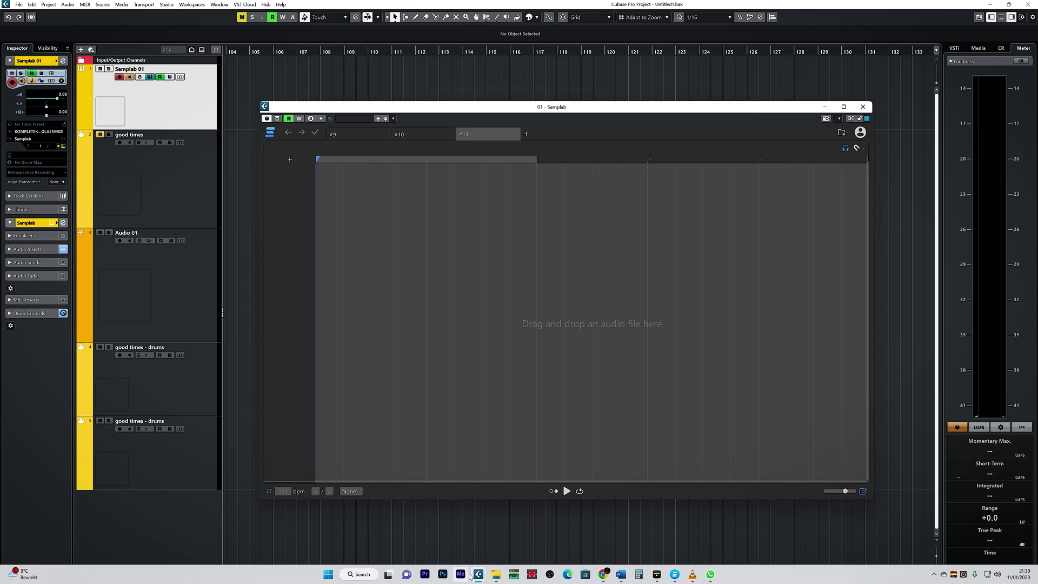
Load the good times audio file from File Explorer into the Samplab plug-in inside Cubase
click(497, 574)
drag(544, 218, 371, 217)
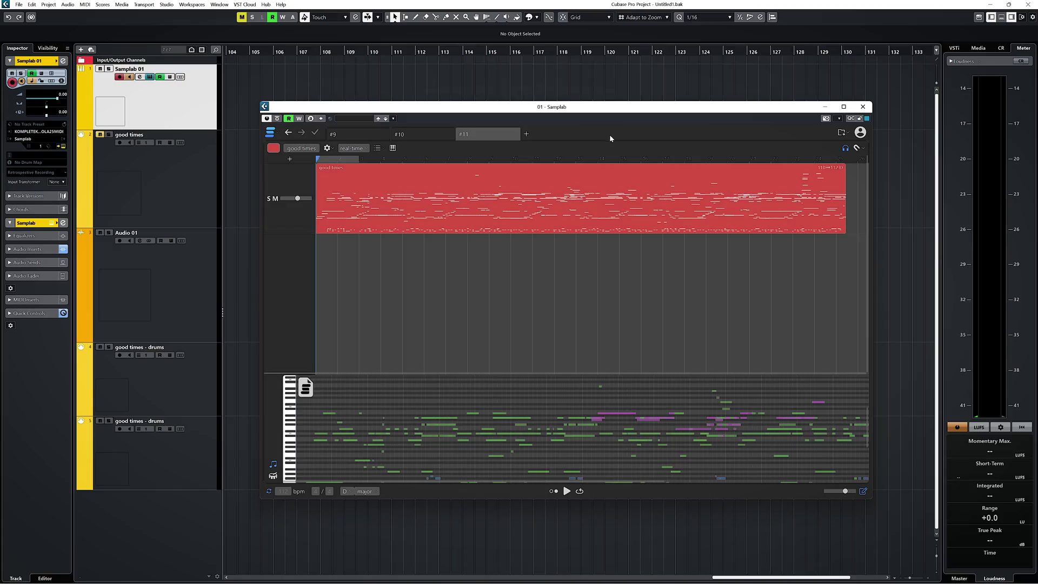
Set the Samplab plug-in window to Always on Top, and close and reopen it from the Samplab 01 track
right_click(608, 134)
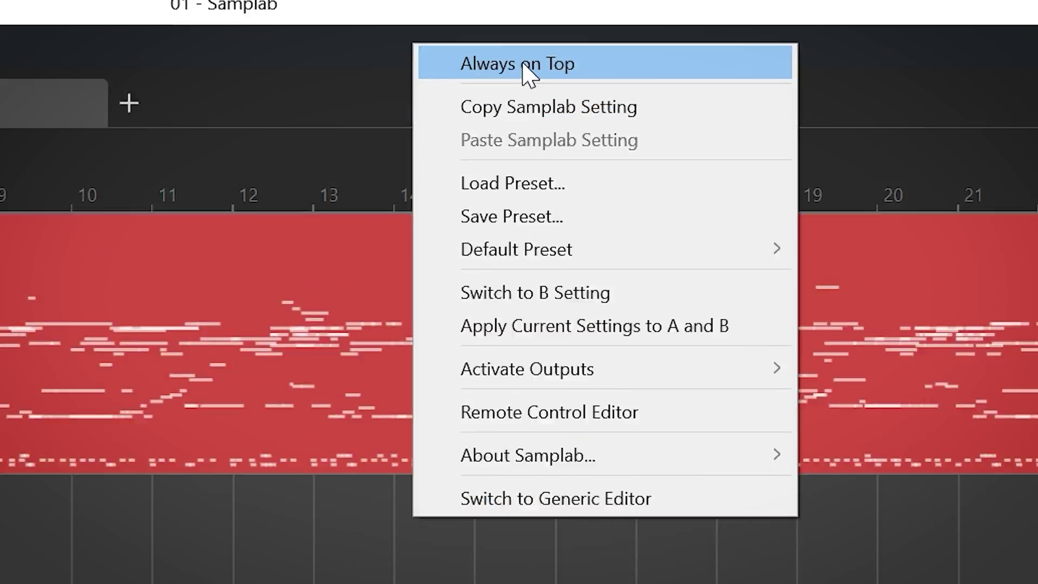
click(500, 54)
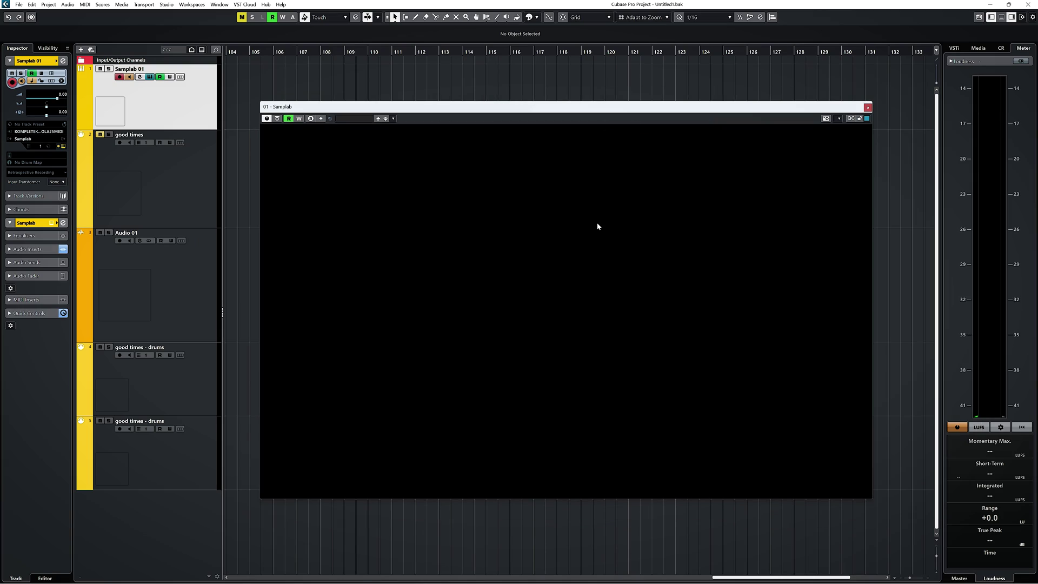
click(867, 108)
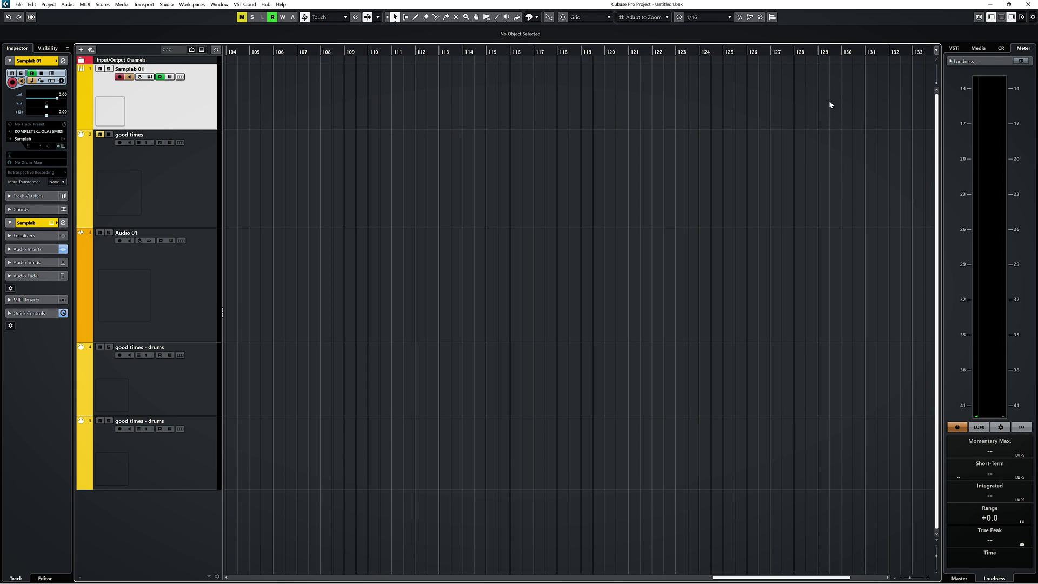
click(151, 77)
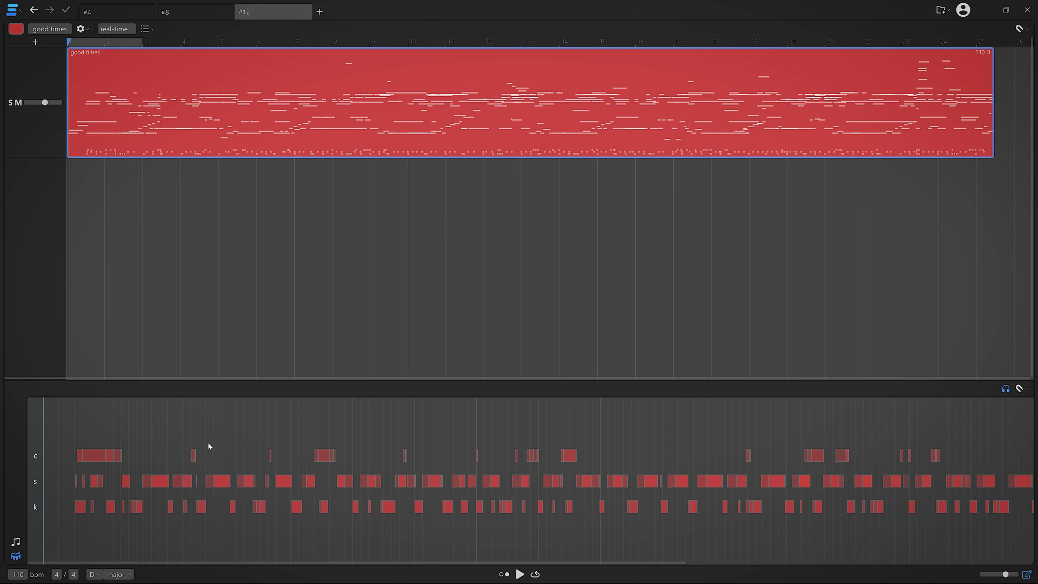
Show the pitched notes of the good times clip instead of its drum hits and enlarge the note editor
click(15, 543)
scroll(281, 475, up, 3)
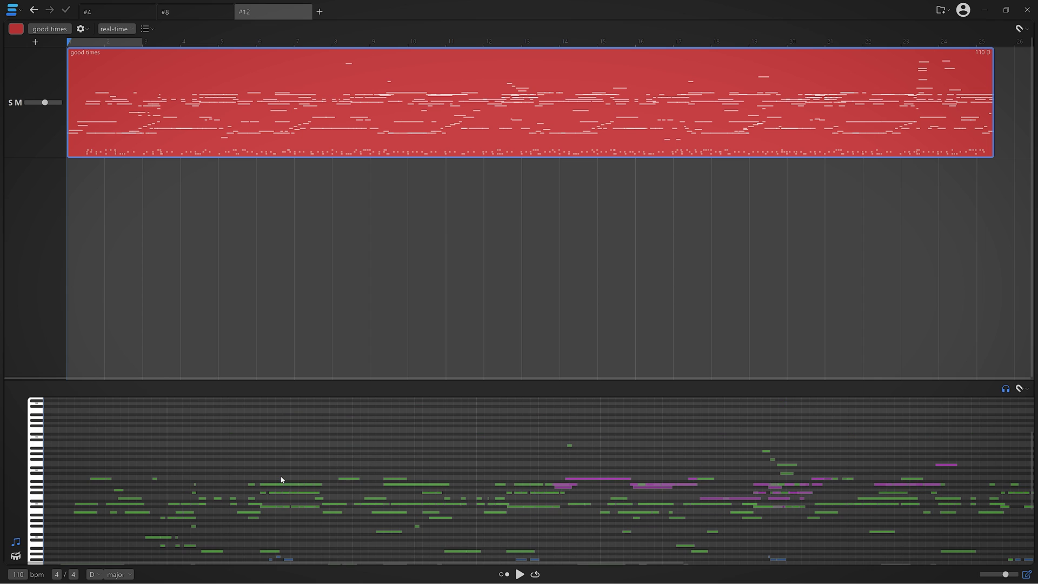
drag(325, 378, 338, 272)
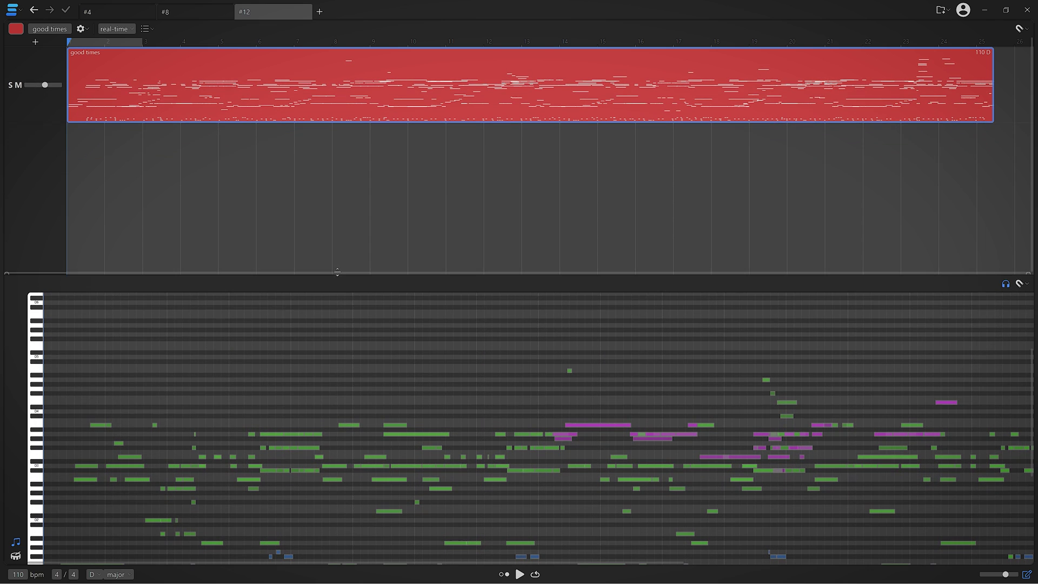
scroll(677, 424, down, 3)
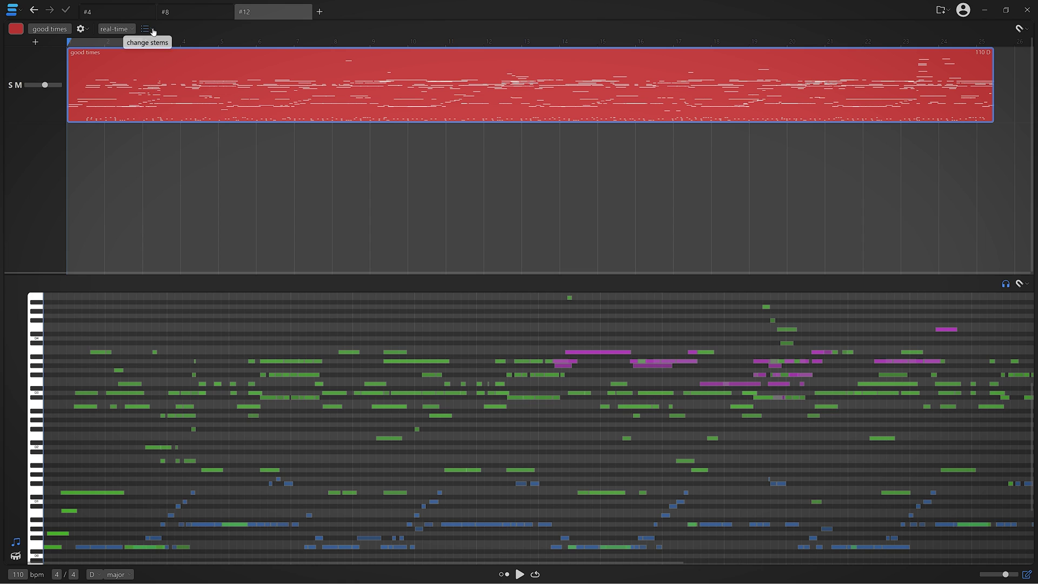
Split the good times clip's stems into separate instrumental, drums, bass and vocals tracks
click(146, 29)
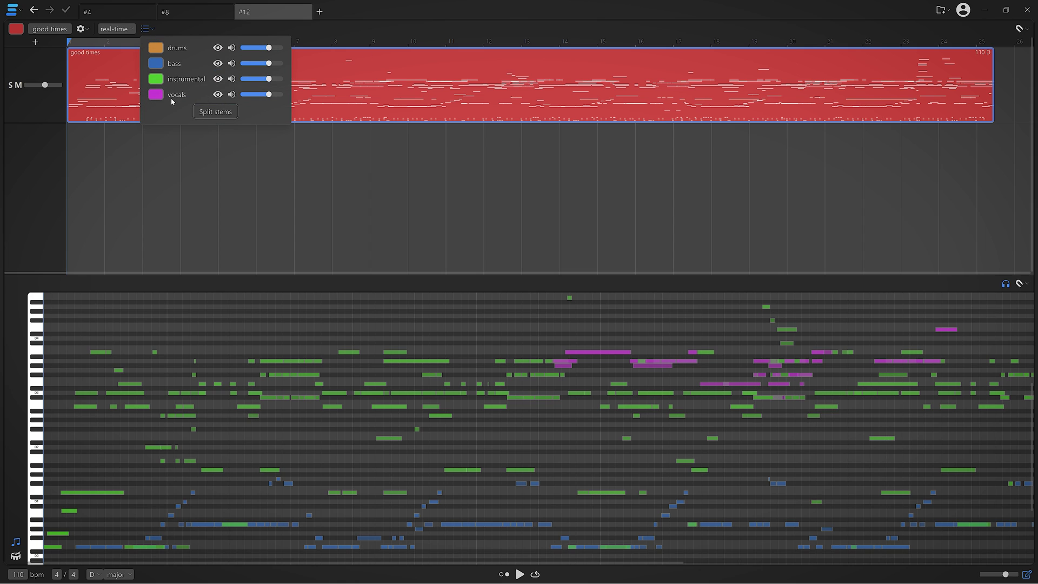
click(217, 113)
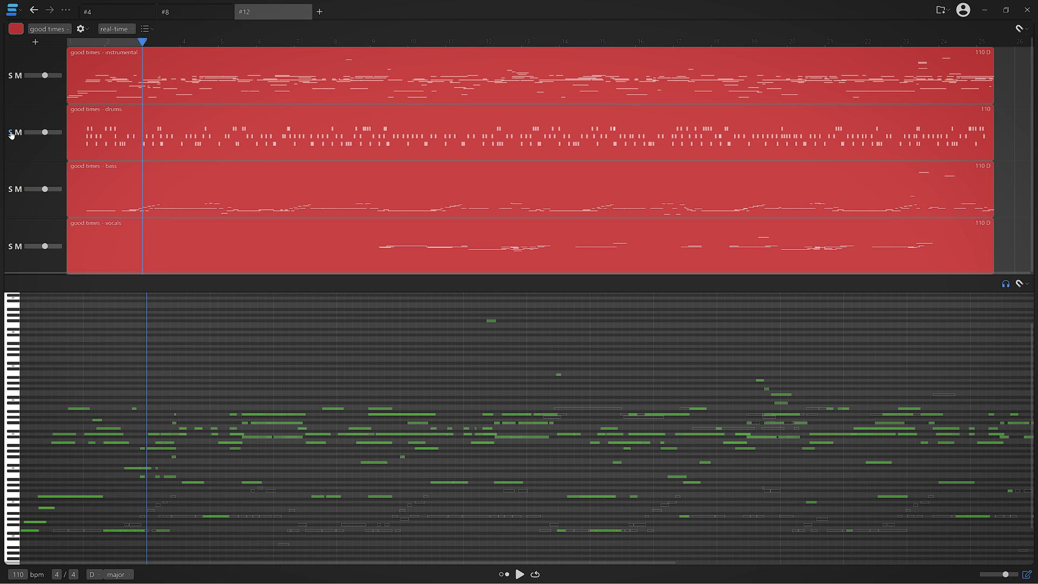
Listen to the drums stem and the bass stem on their own by soloing each during playback
key(space)
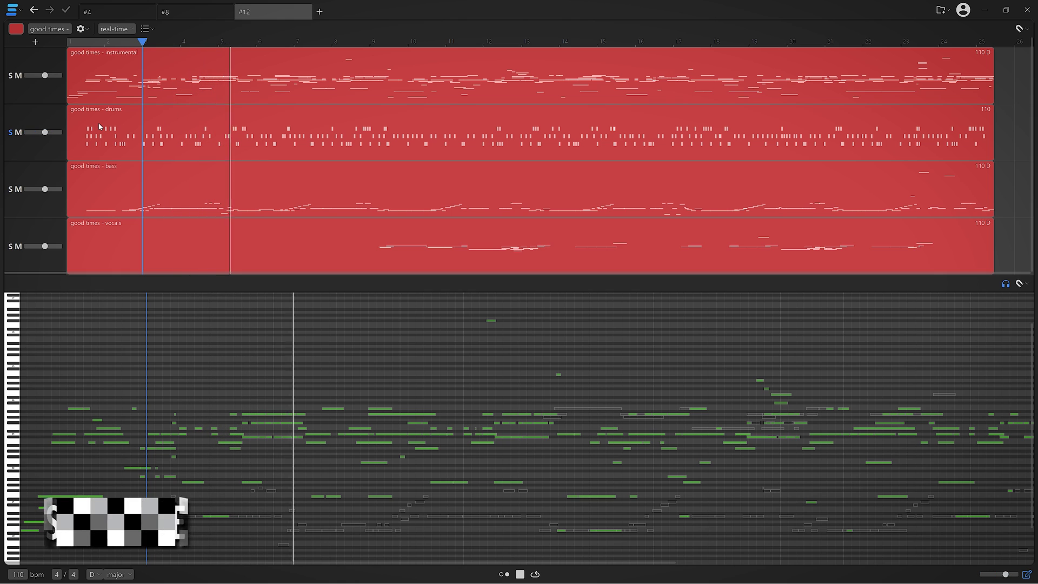
key(space)
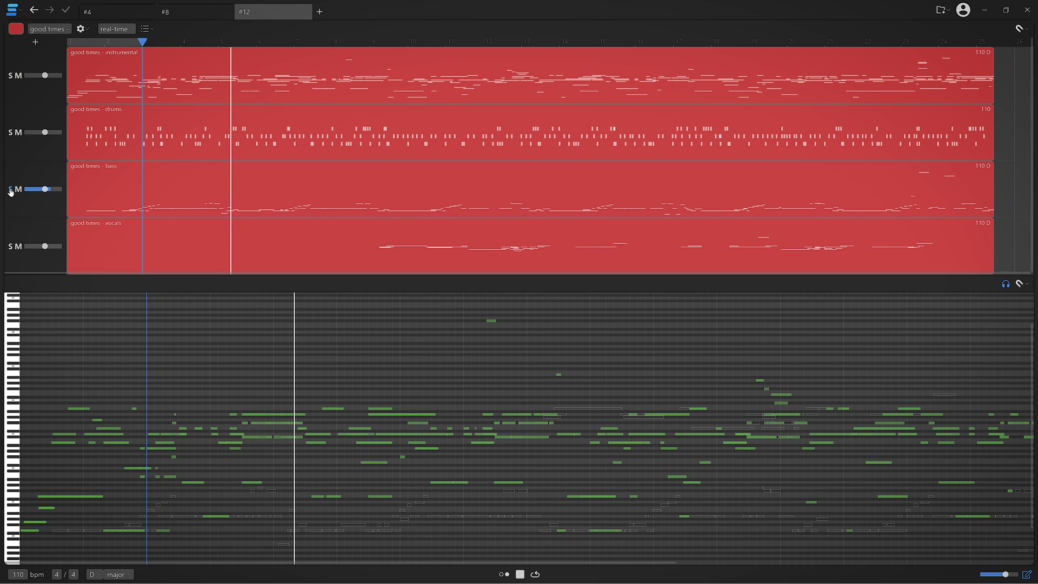
In the vocals stem, select the notes of the first phrase, try shifting them up in pitch, and play the phrase
click(135, 248)
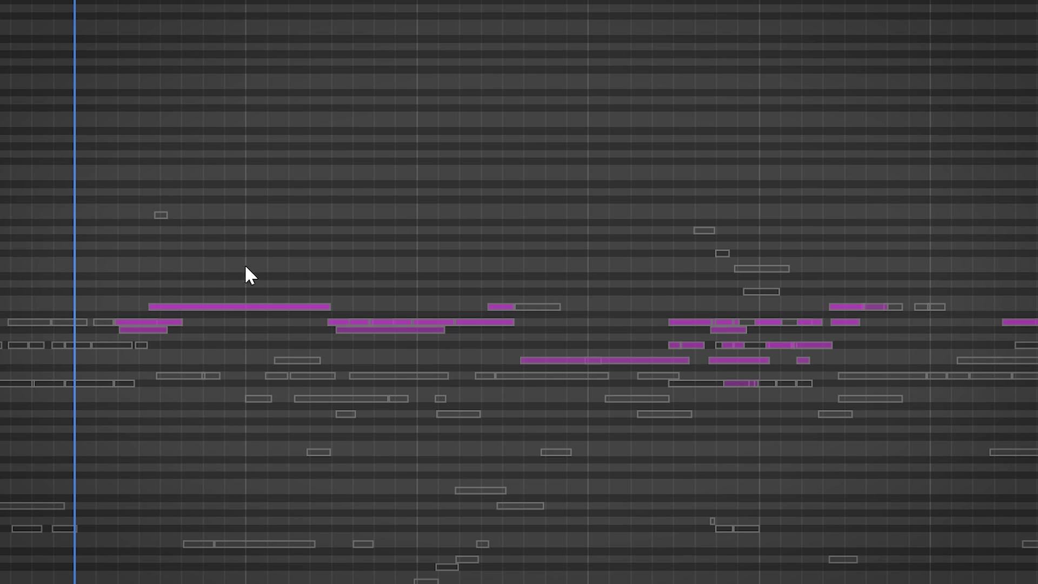
click(245, 267)
drag(119, 269, 499, 337)
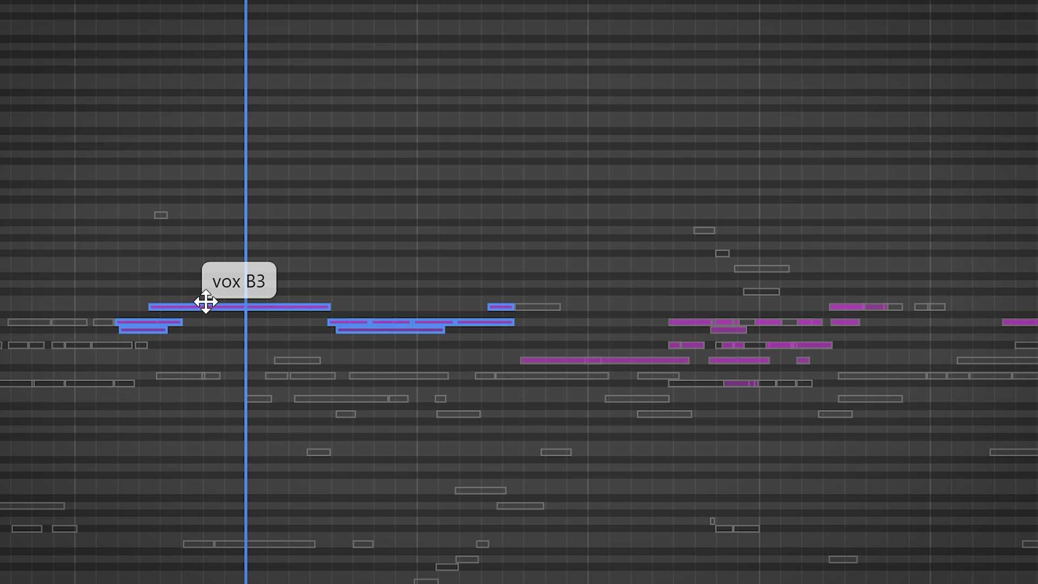
drag(206, 302, 205, 283)
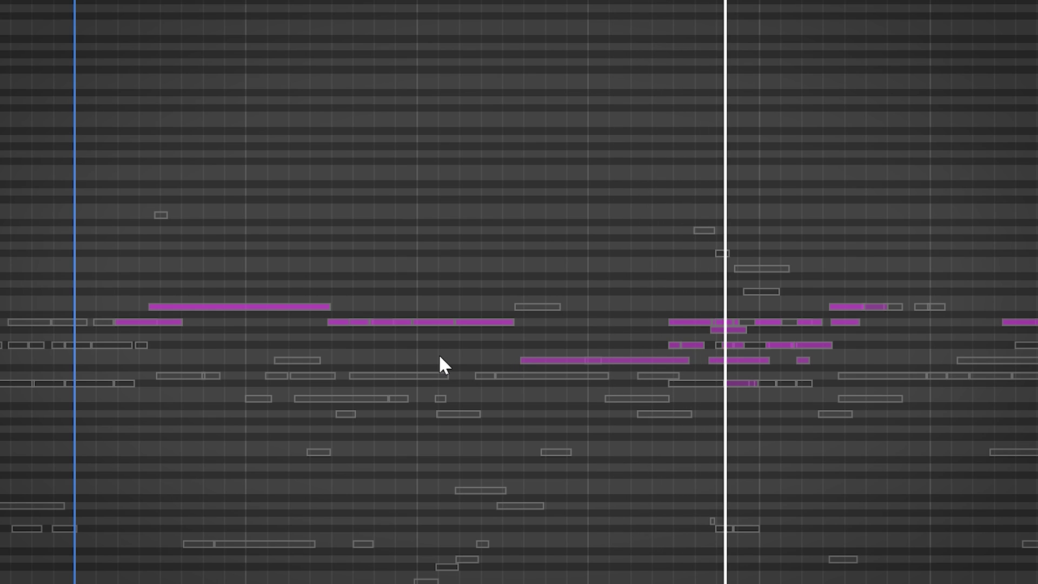
key(space)
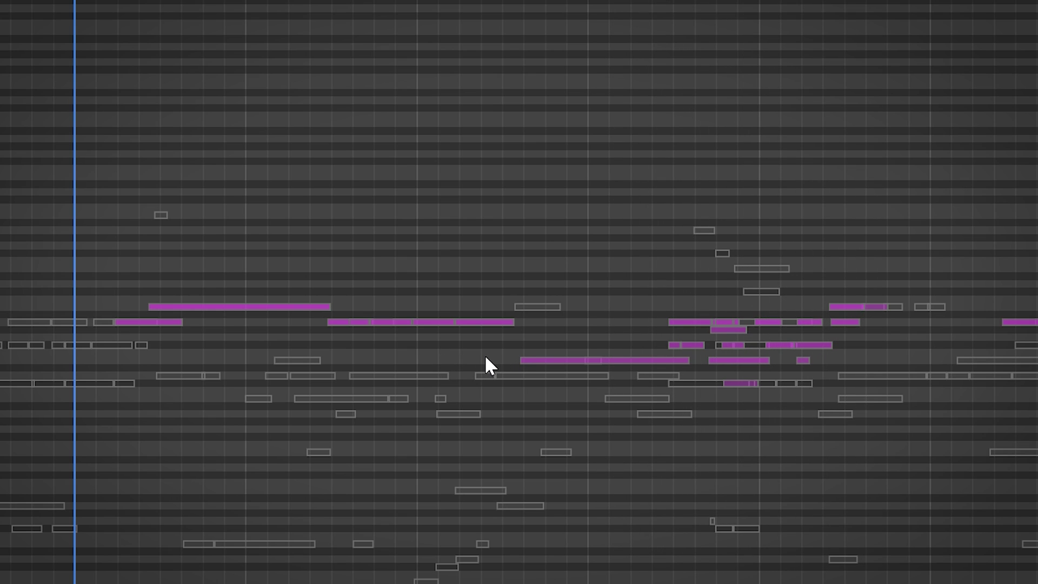
Delete the lower vocal notes around E3 and F♯3 after the first phrase and play back the edited passage
click(552, 361)
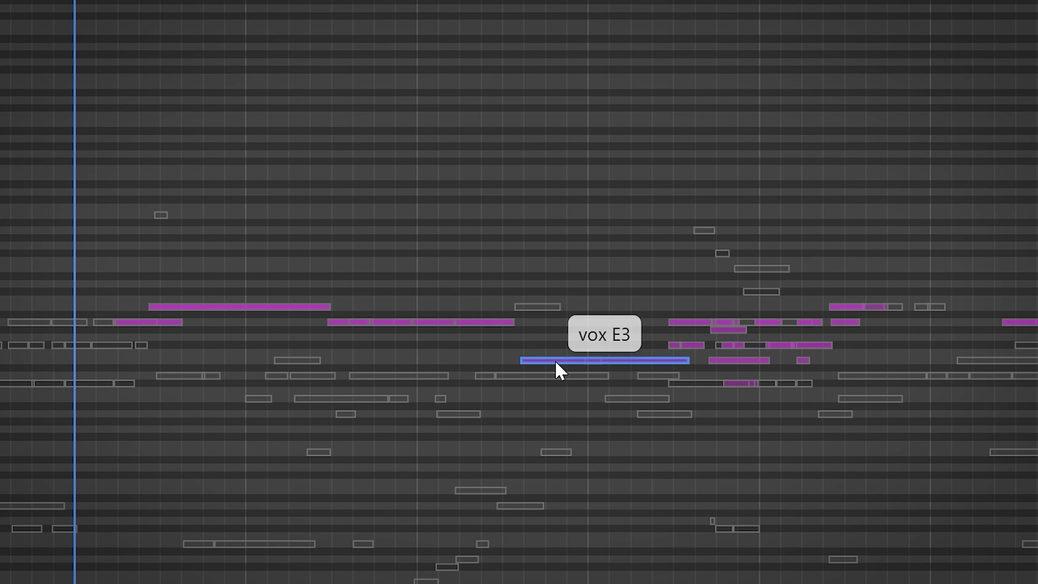
click(750, 361)
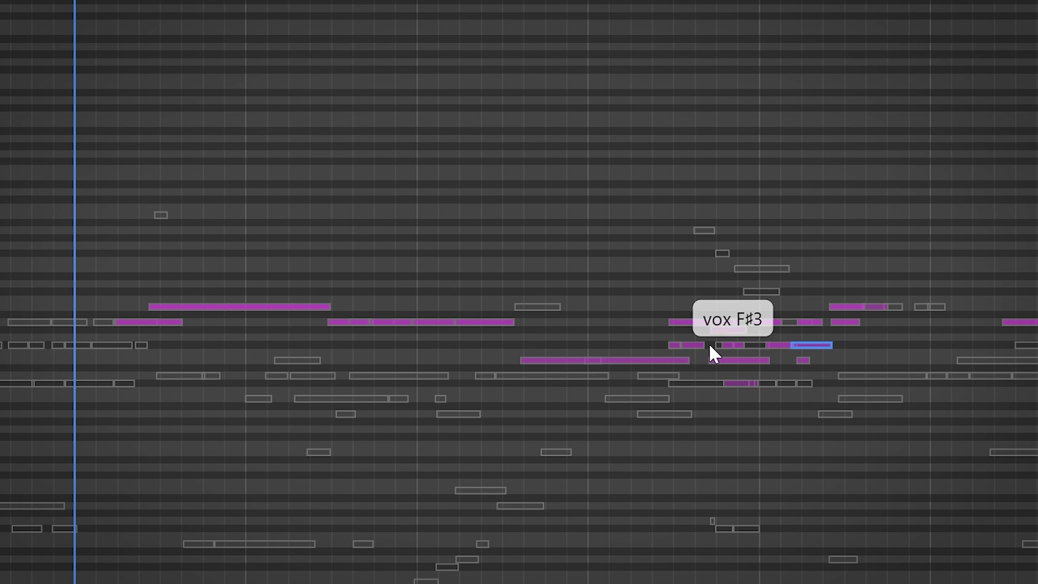
drag(480, 390, 908, 333)
click(650, 70)
key(space)
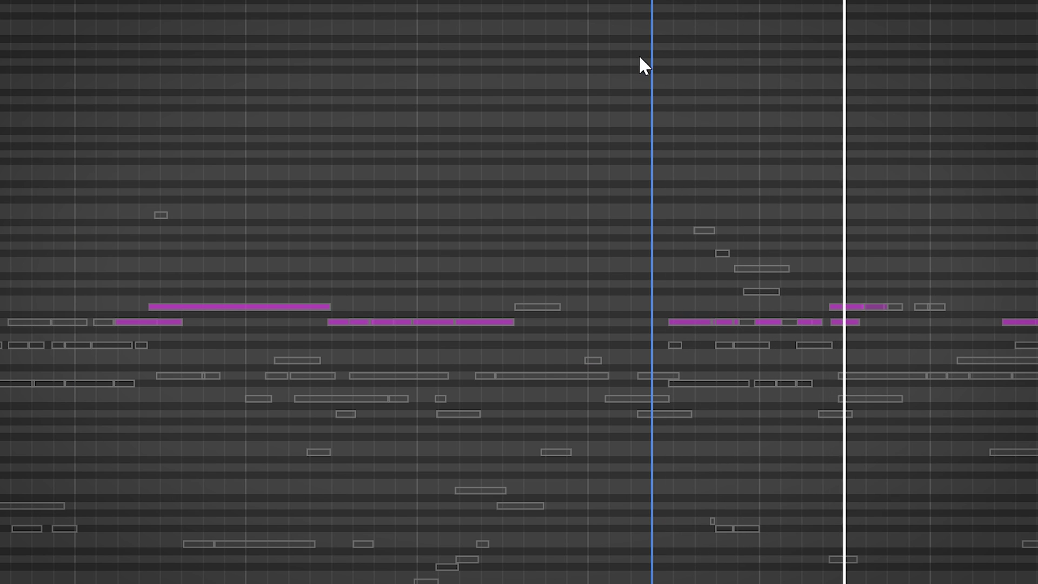
key(space)
Delete the short B3 vocal notes at the end of the second phrase and play the passage
drag(784, 172, 939, 313)
key(Delete)
key(space)
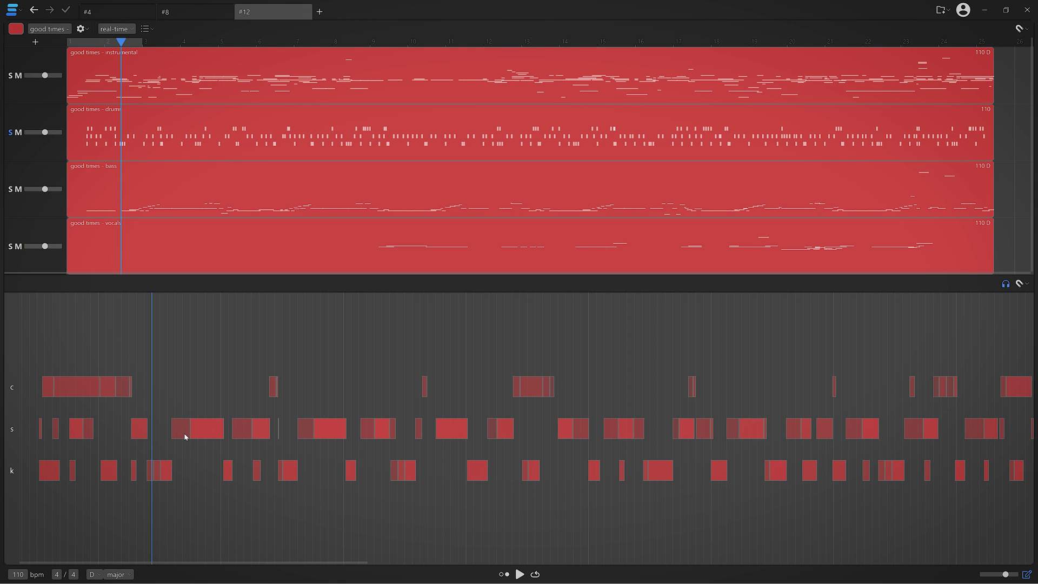
Play the soloed drums stem from its first hits
scroll(185, 437, down, 3)
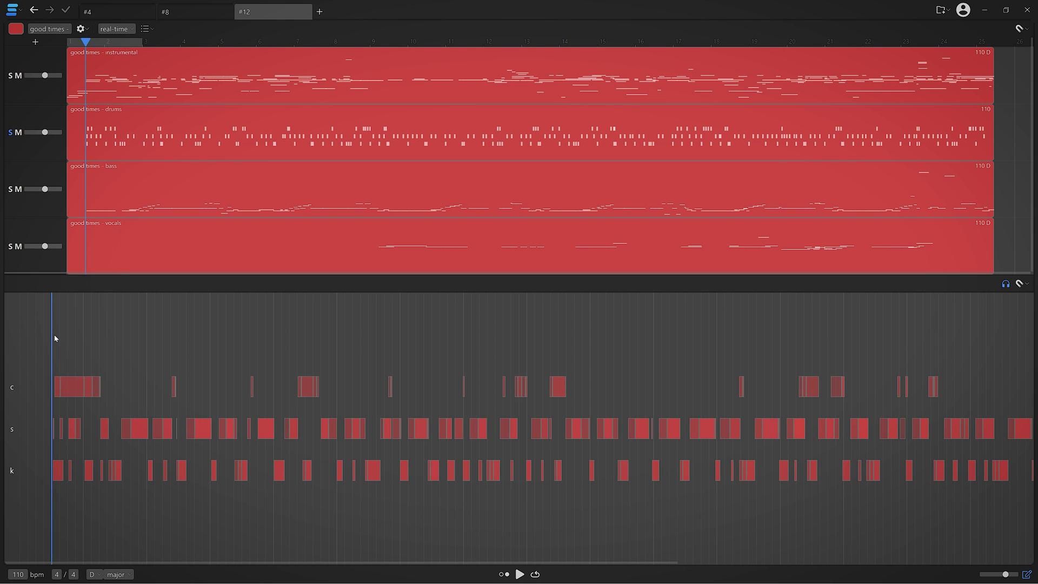
key(space)
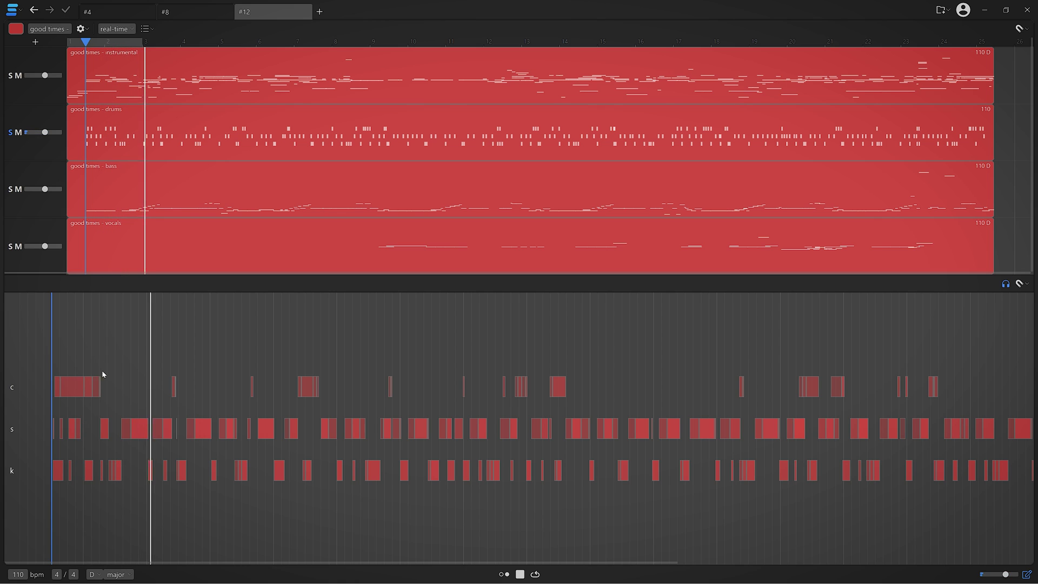
key(space)
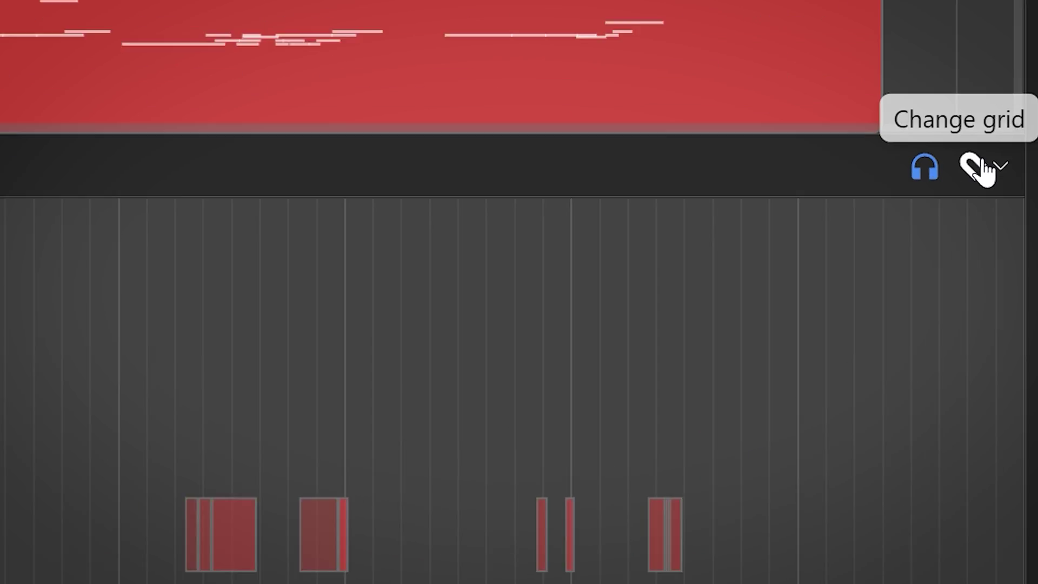
Change the drum editor's grid and arrange bar 2 with kicks on every beat, snares on beats 2 and 4, and offbeat cymbals
click(1020, 284)
click(974, 334)
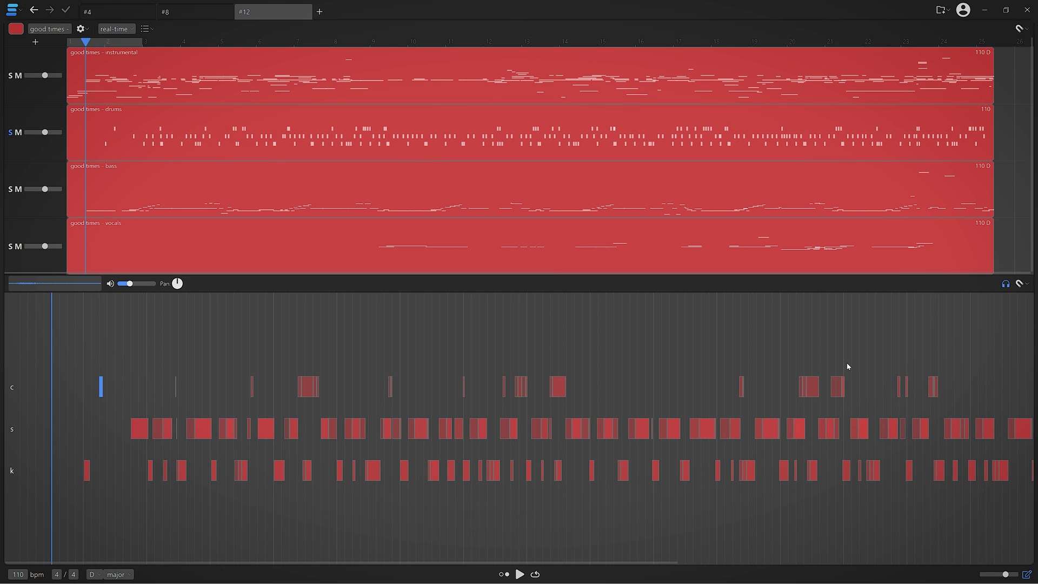
key(k)
key(k)
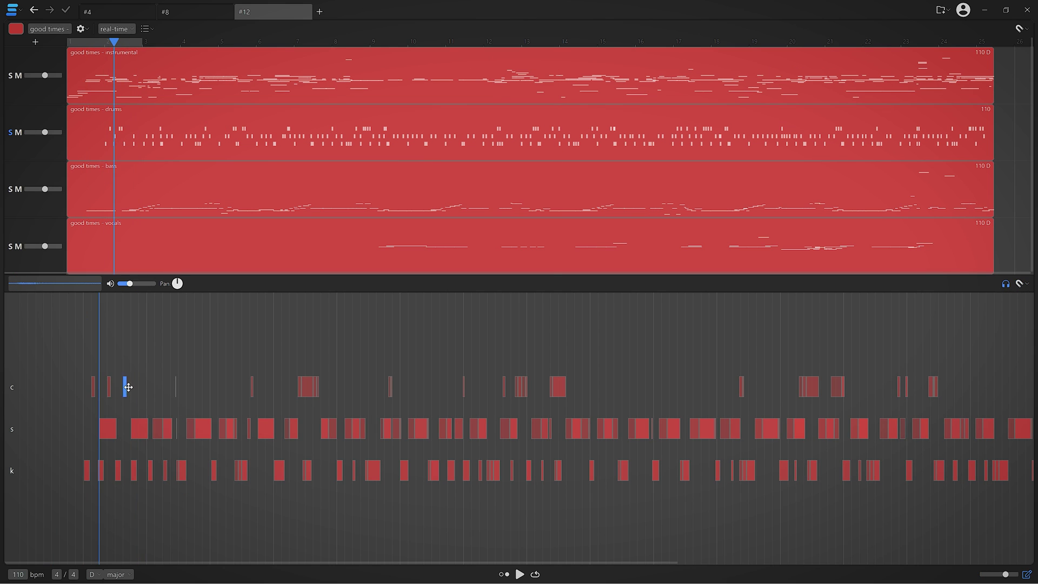
Loop bar 2 of the drums stem and delete its four offbeat cymbal hits
click(124, 43)
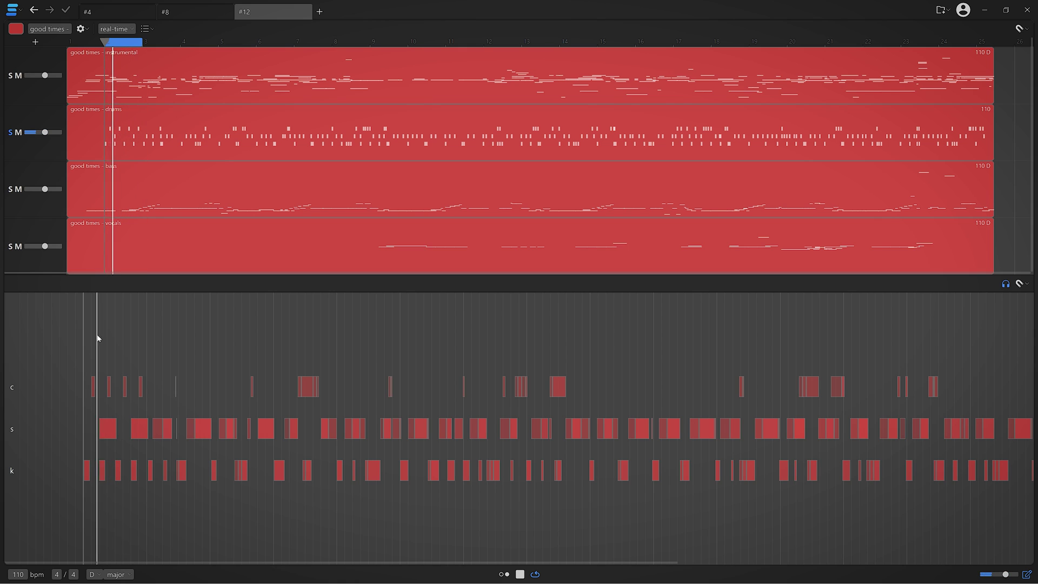
click(106, 429)
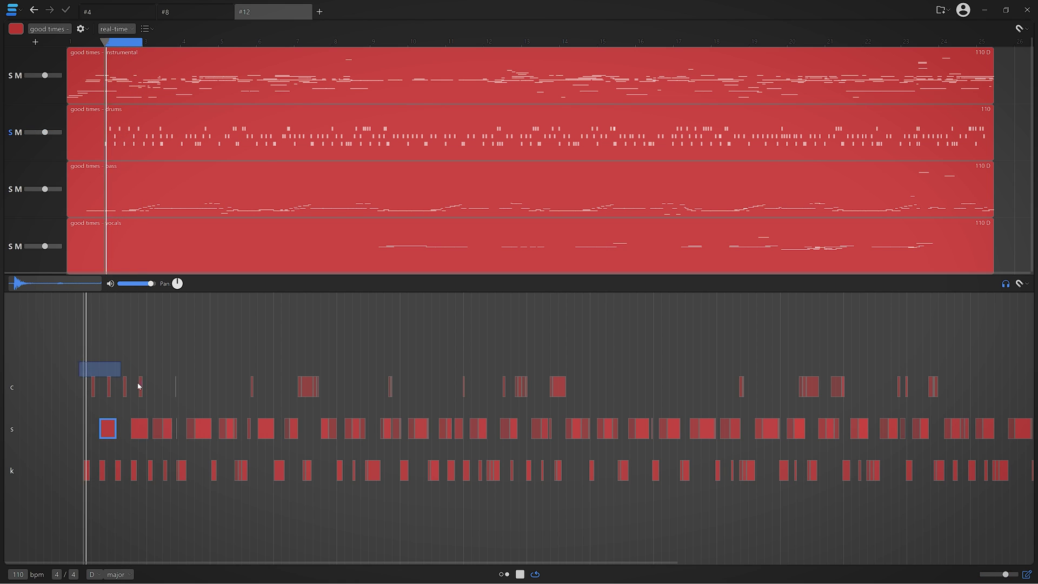
drag(139, 385, 146, 387)
key(Delete)
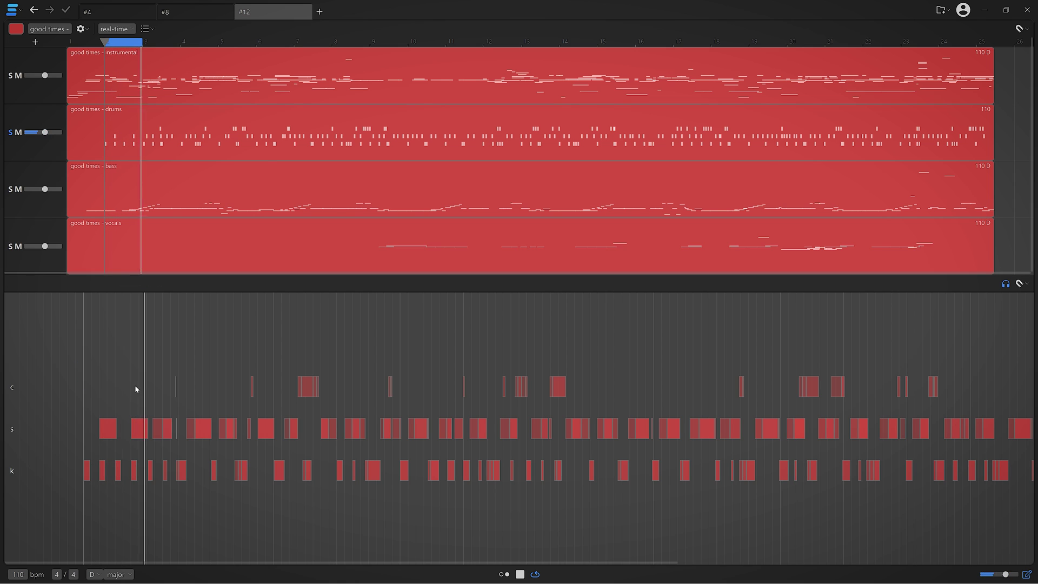
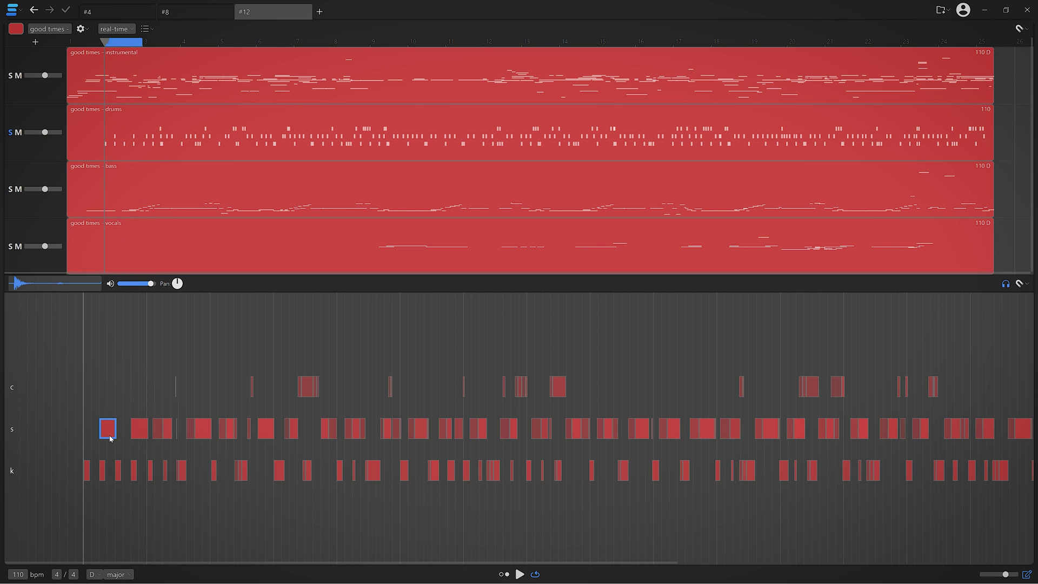
Inspect the drum hits around the selected first snare up close and play the drums stem
scroll(110, 438, up, 6)
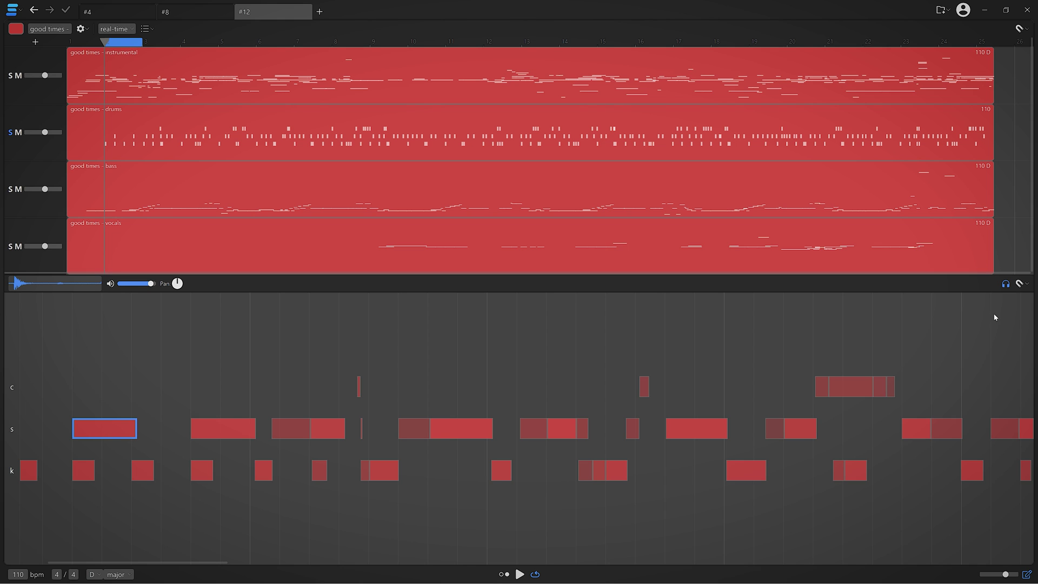
key(Down)
key(space)
drag(84, 565, 196, 562)
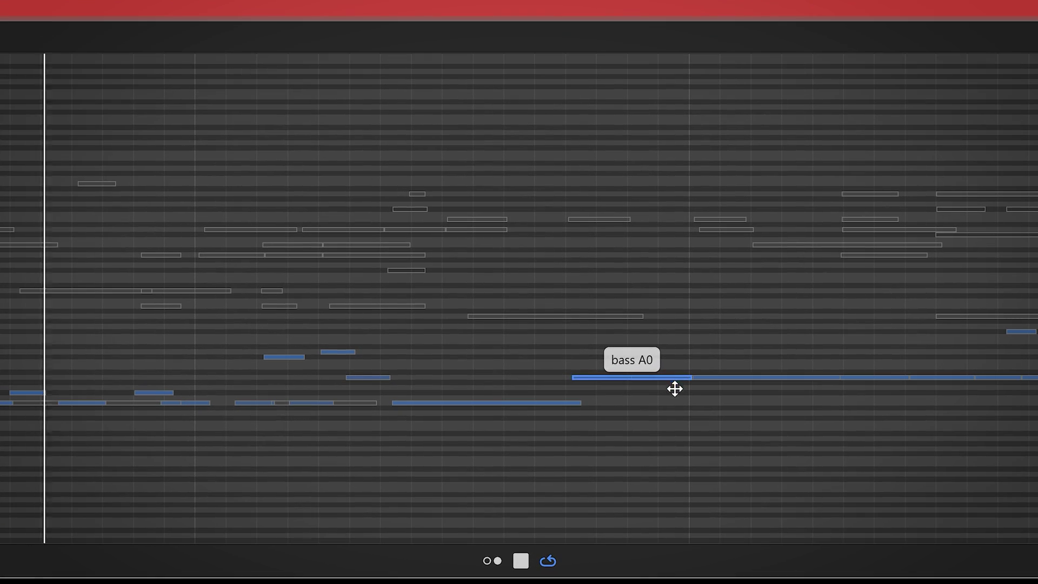
Lower the A0 bass note just before the bar line to E0 and delete the long E0 note preceding it
drag(626, 446, 626, 462)
drag(674, 404, 675, 409)
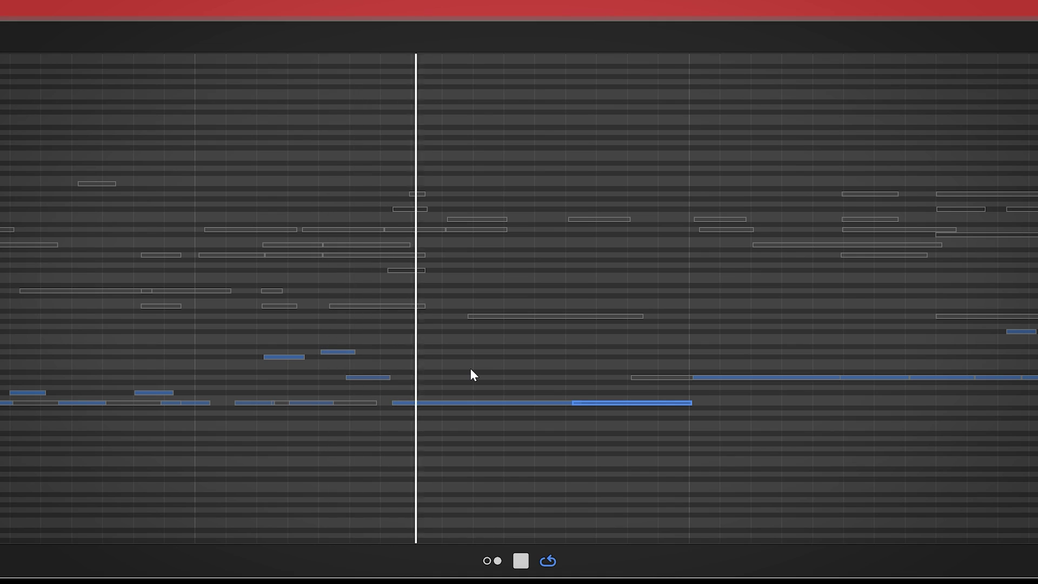
click(450, 403)
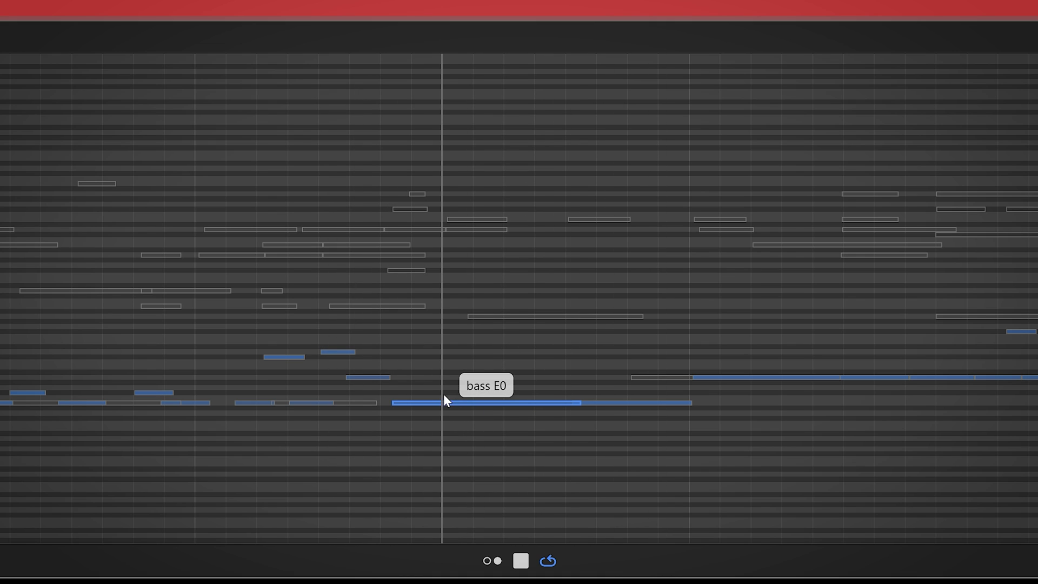
click(444, 402)
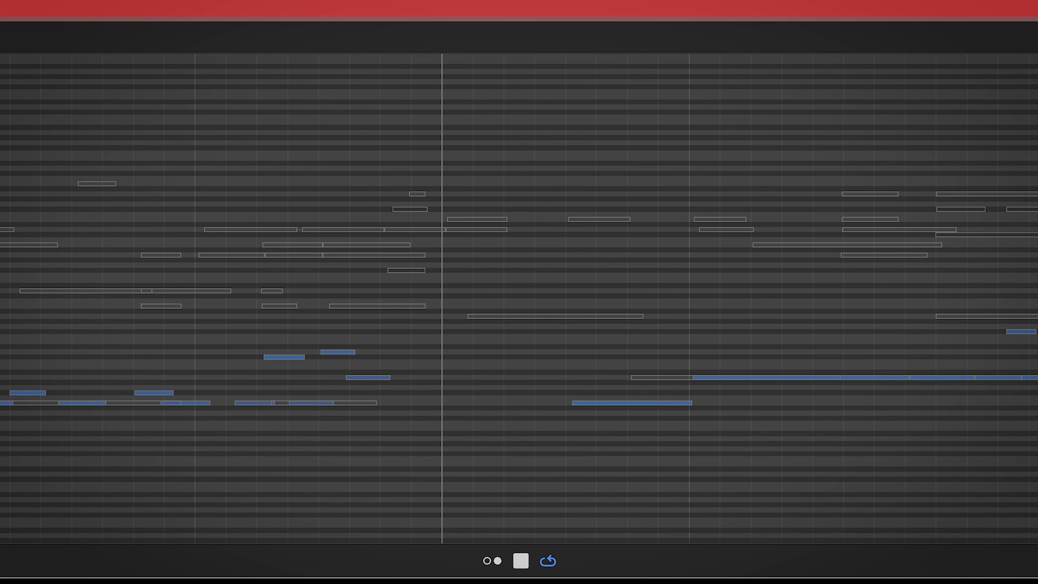
Place a shorter E0 bass note in the gap before the lowered note, starting at the playhead, and play the passage
click(359, 403)
drag(359, 404, 480, 406)
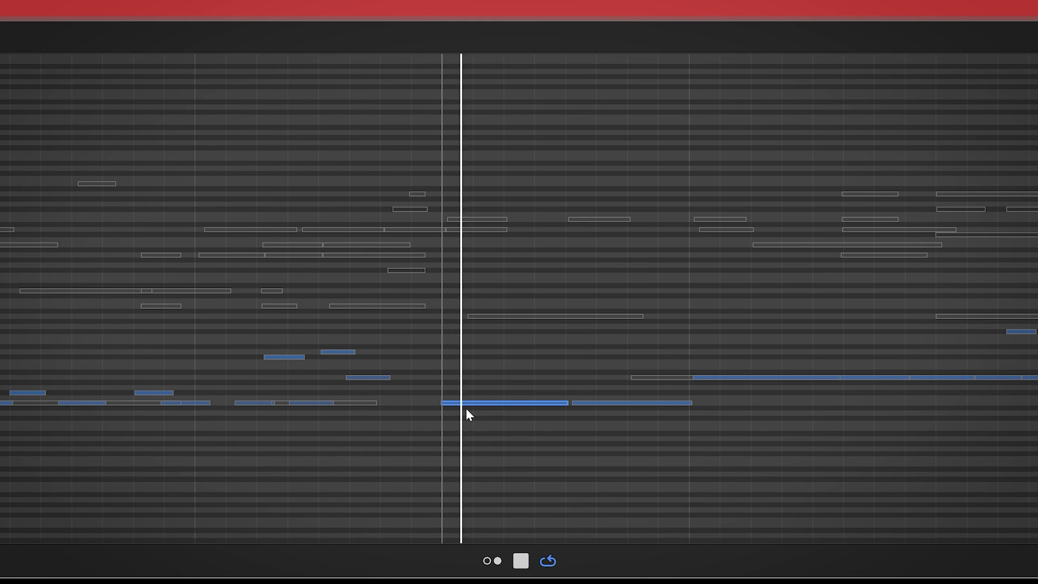
key(space)
mouse_move(473, 403)
mouse_down()
mouse_move(408, 404)
mouse_move(529, 402)
mouse_move(463, 406)
mouse_up()
key(space)
key(space)
key(space)
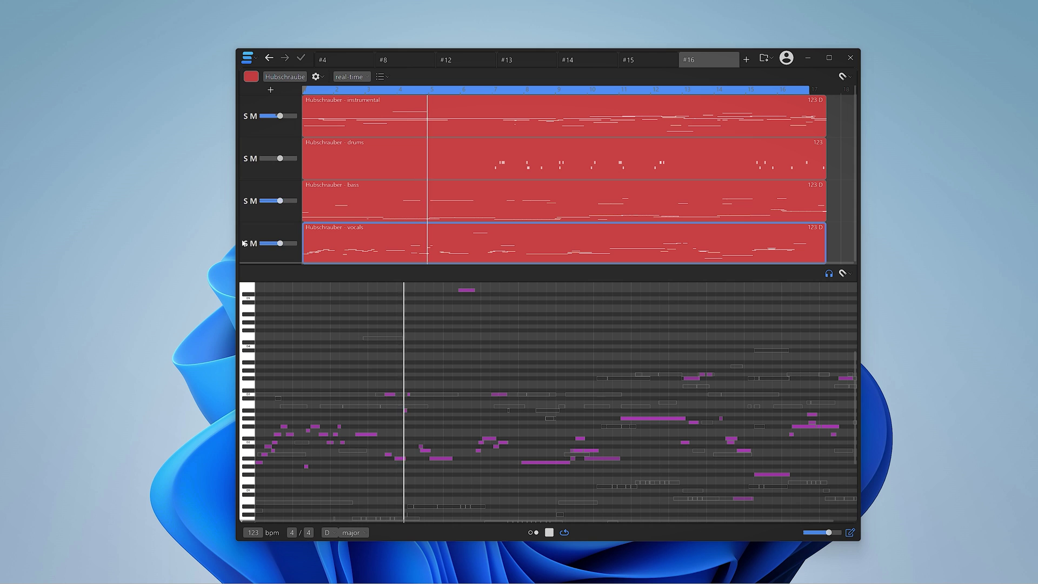
Widen the window of the Hubschrauber project and select a group of low vocal notes around bars 9 to 11
drag(236, 241, 143, 238)
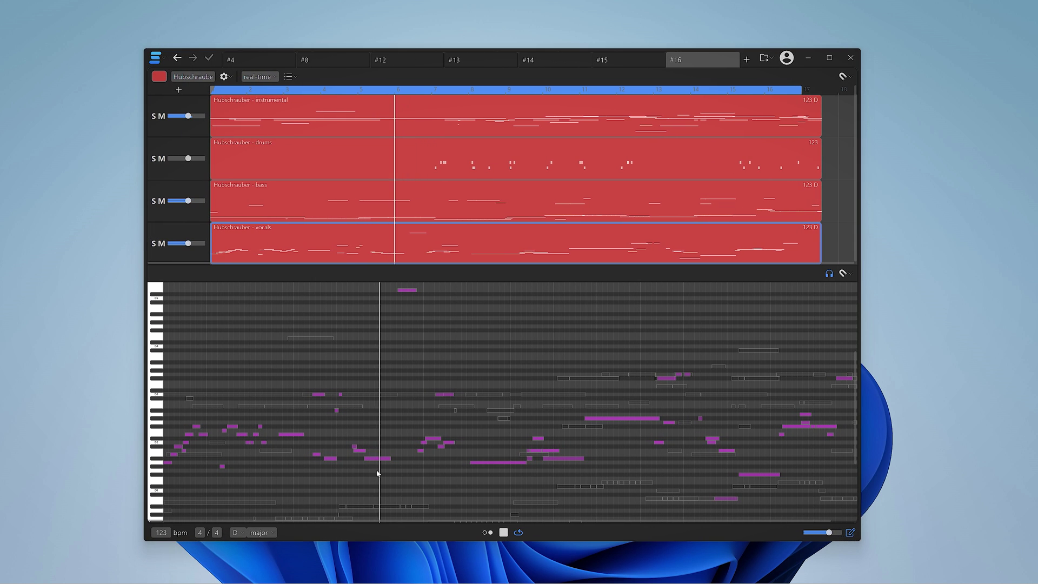
drag(385, 484, 352, 428)
drag(456, 424, 646, 481)
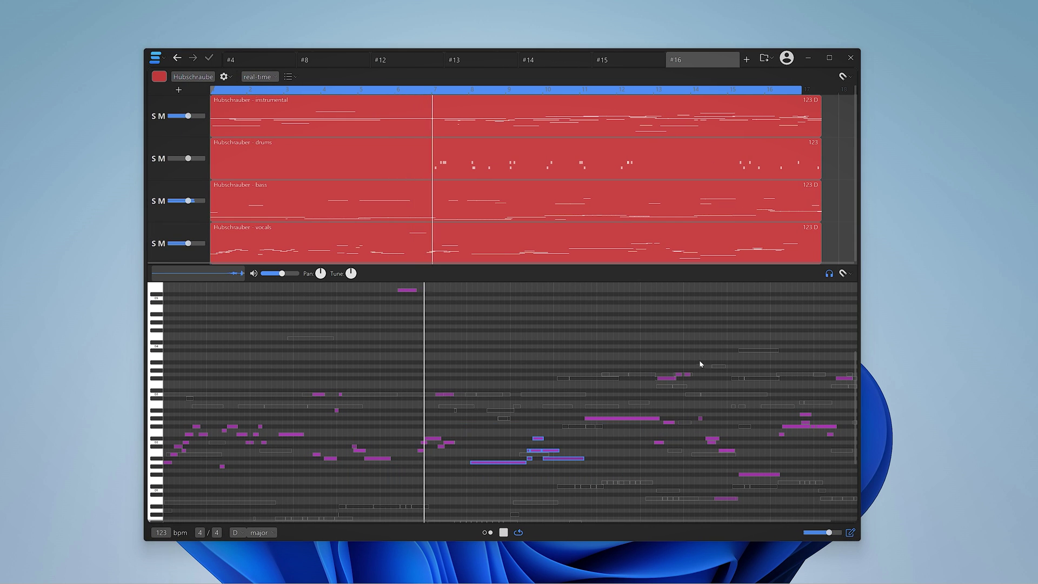
drag(704, 351, 615, 440)
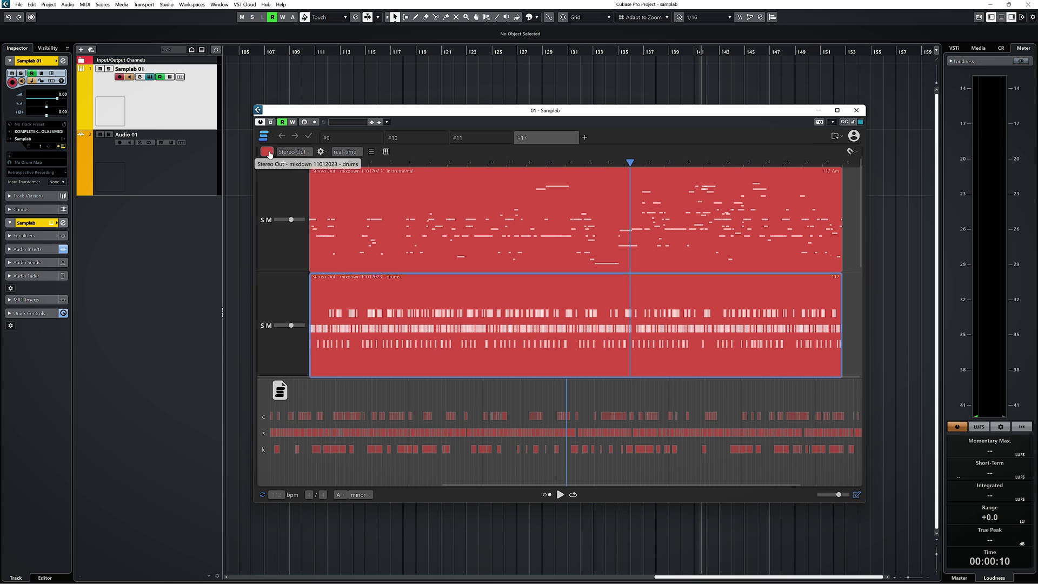
In the Samplab plugin inside Cubase, recolour the drums stem bright green and open the colour choices for another stem
click(267, 152)
click(301, 199)
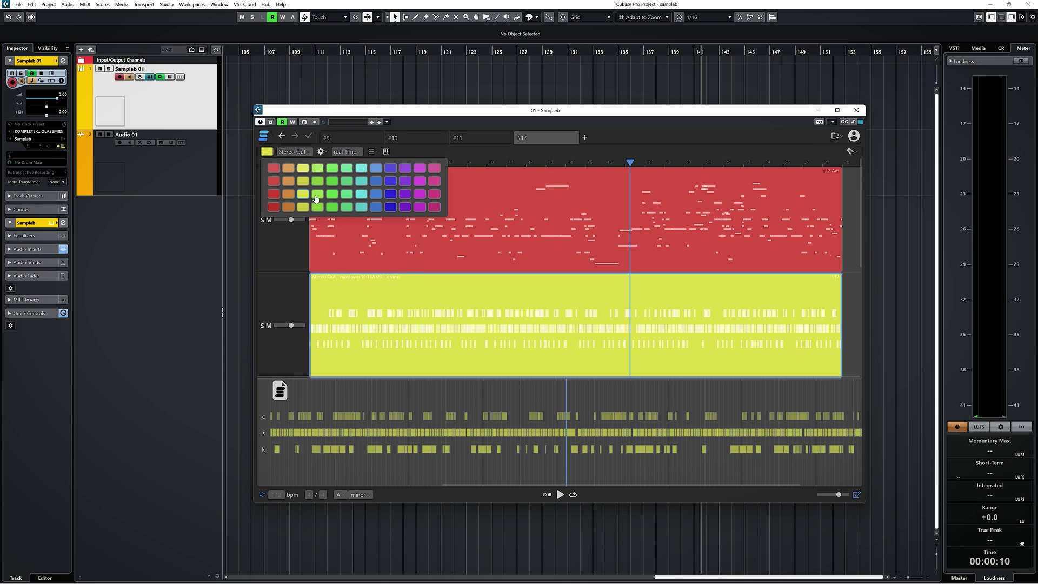
click(333, 199)
click(479, 248)
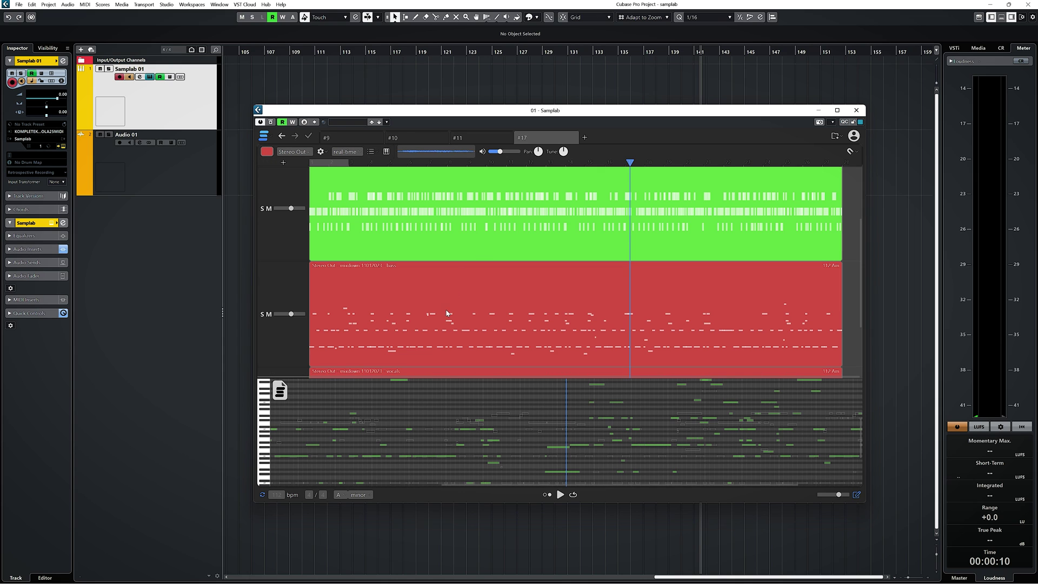
click(272, 152)
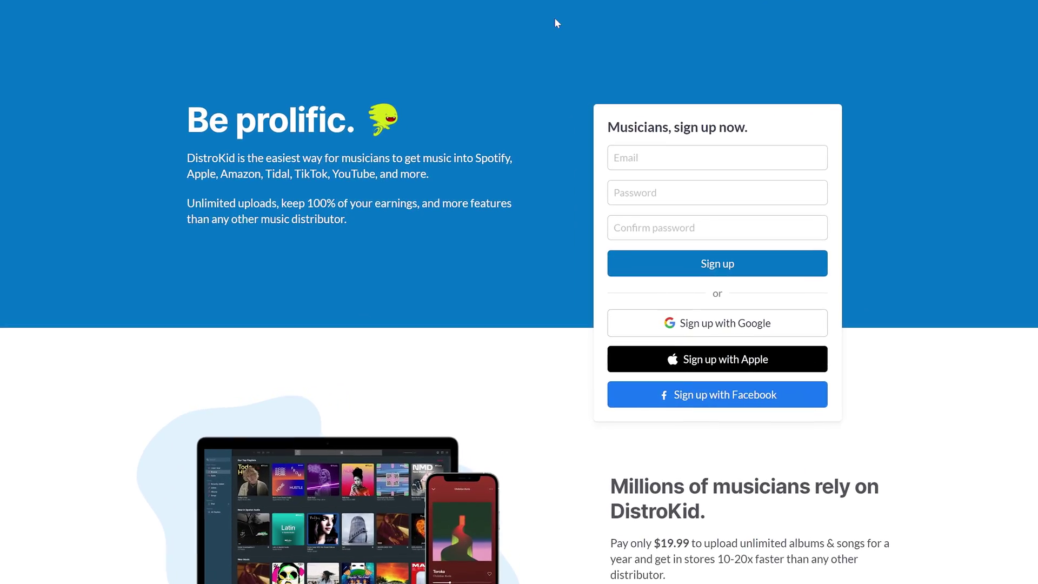
Examine DistroKid's sign-up page and its music upload form, from the services list to the Track 1 title options
scroll(519, 292, down, 4)
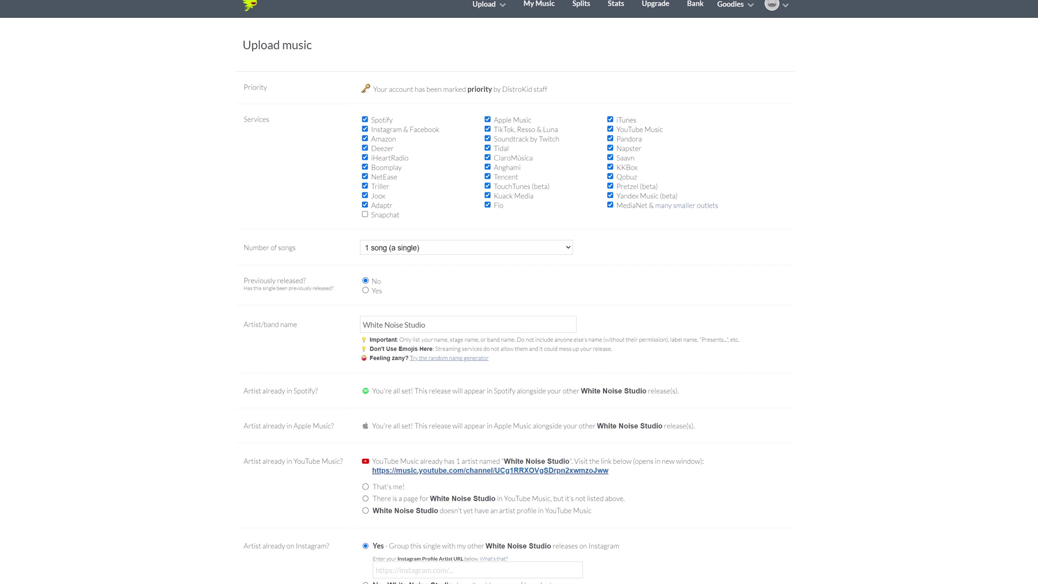
scroll(519, 292, down, 8)
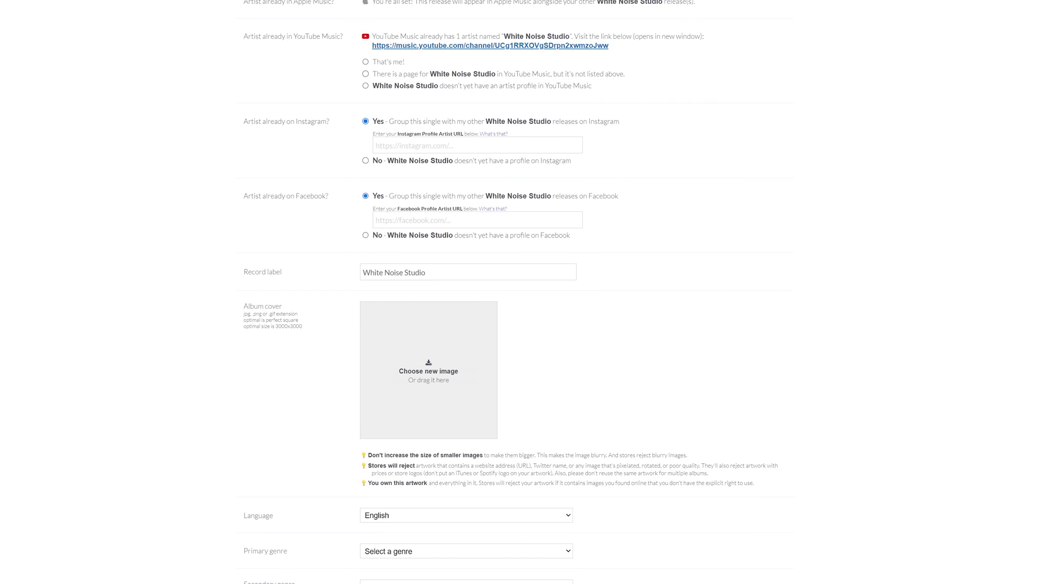
scroll(518, 292, down, 4)
scroll(519, 292, down, 1)
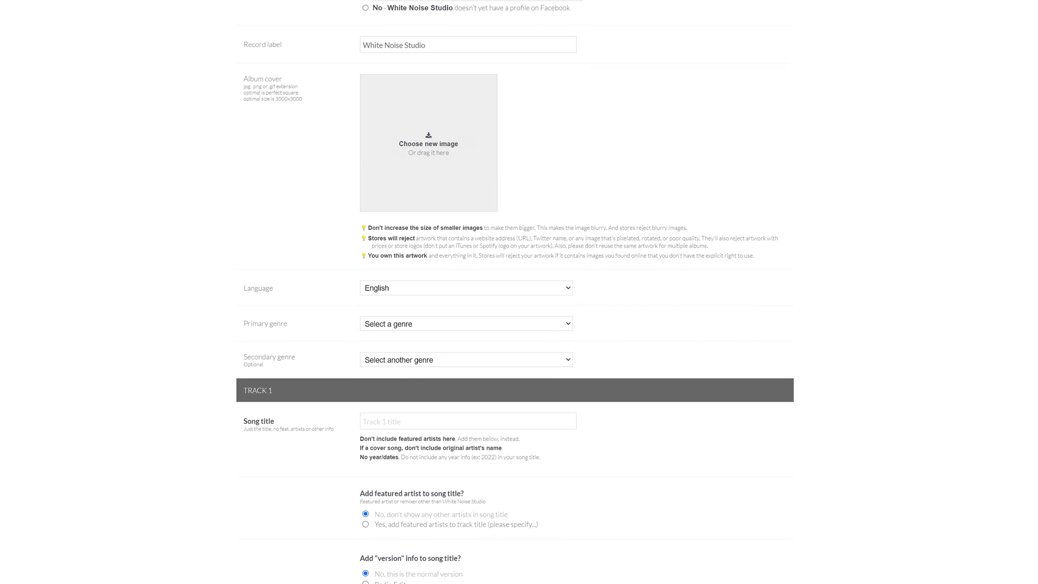
scroll(519, 292, down, 1)
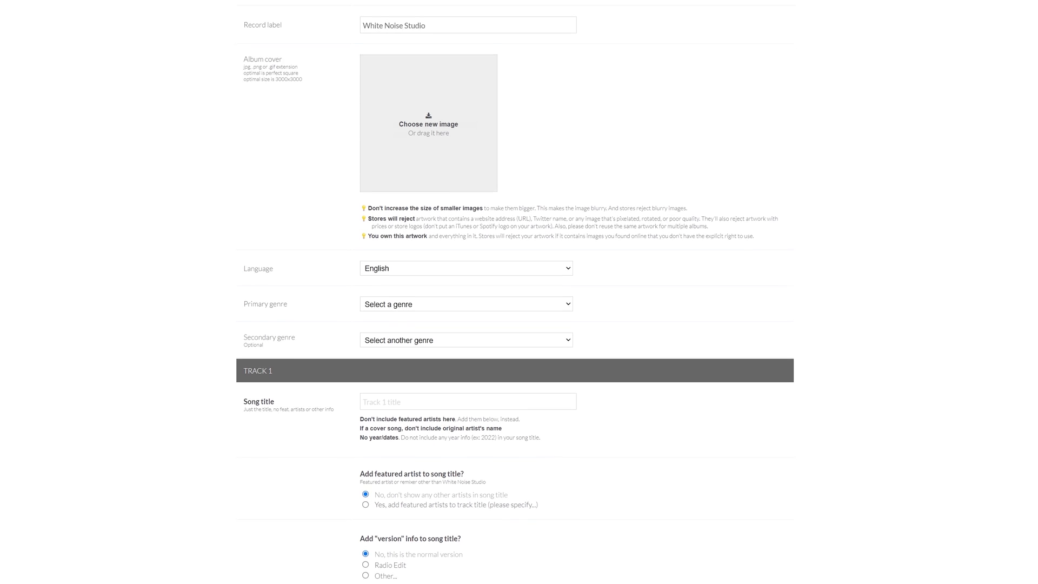
scroll(519, 291, down, 1)
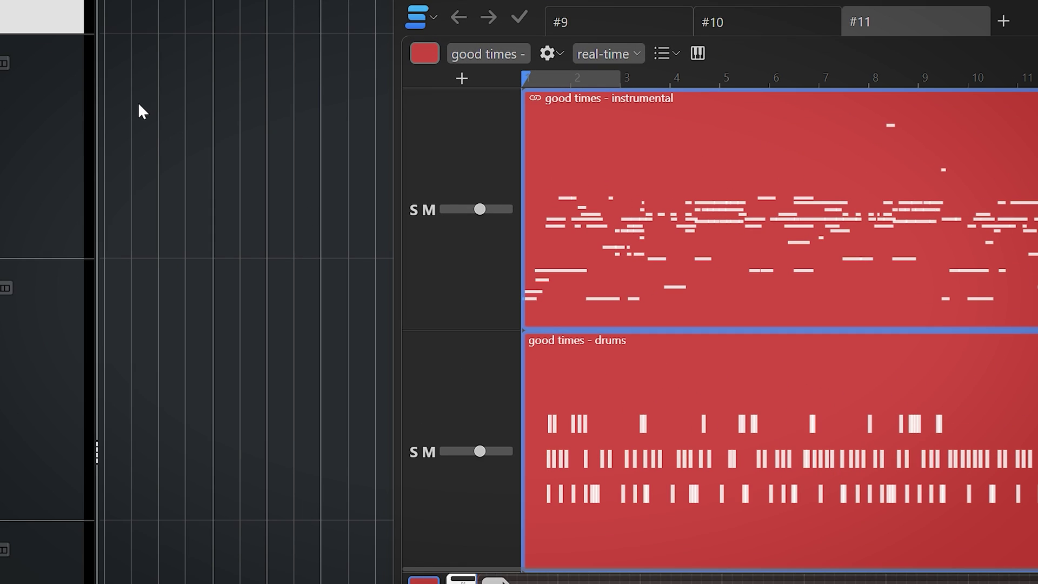
Bring the good times drums stem into Cubase as MIDI at bar 104 of the good times track and reposition the Samplab window
drag(139, 105, 151, 130)
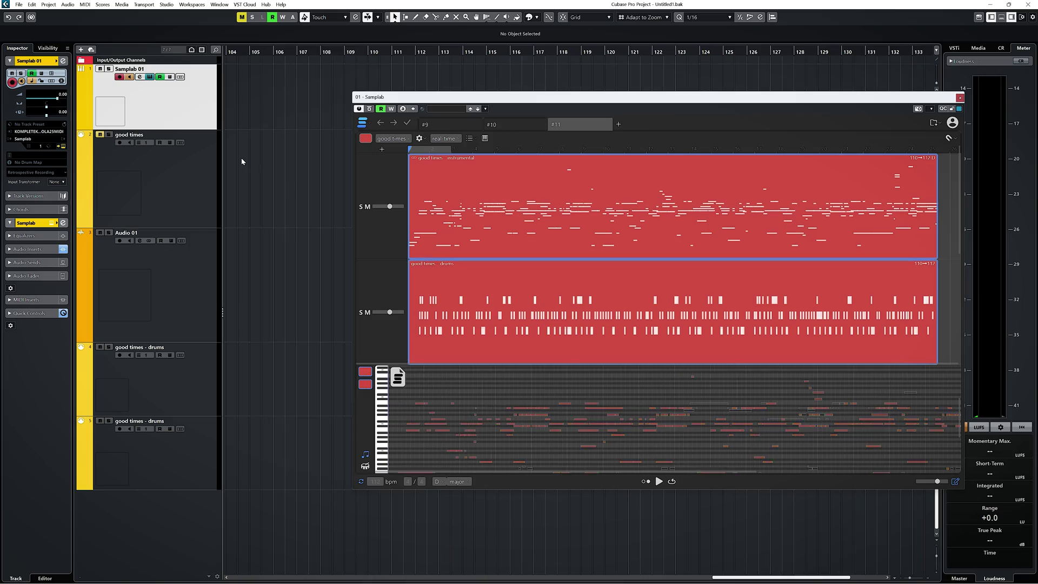
drag(242, 161, 245, 170)
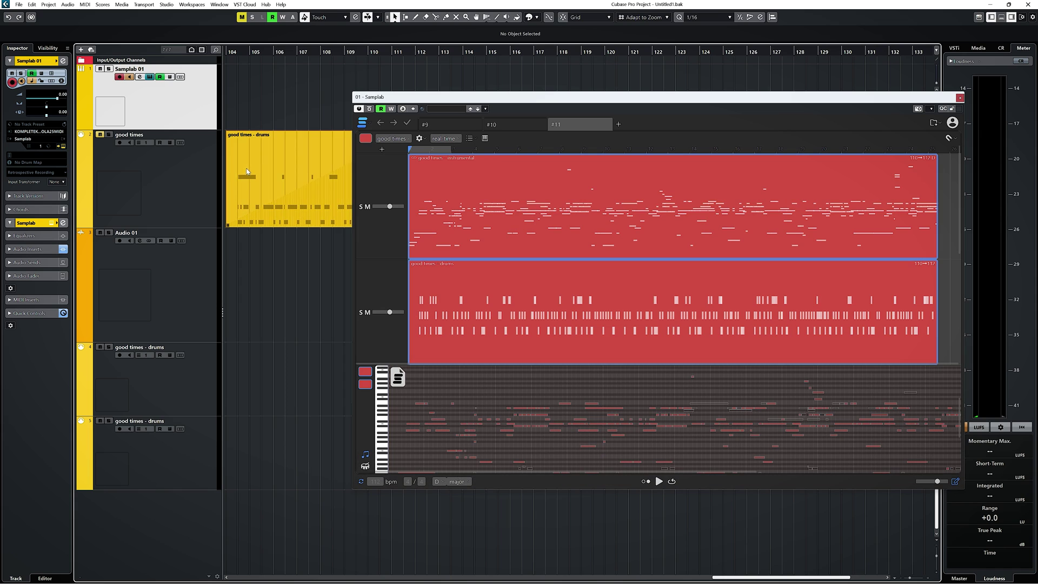
click(283, 145)
mouse_move(436, 99)
mouse_down()
mouse_move(626, 97)
mouse_move(701, 124)
mouse_move(330, 87)
mouse_move(422, 65)
mouse_move(443, 84)
mouse_up()
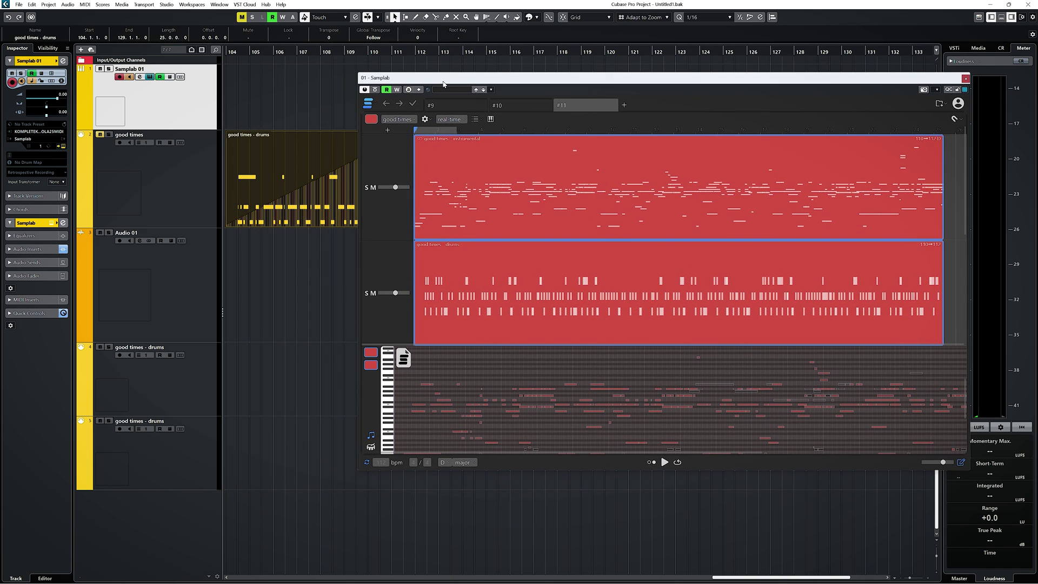
click(461, 267)
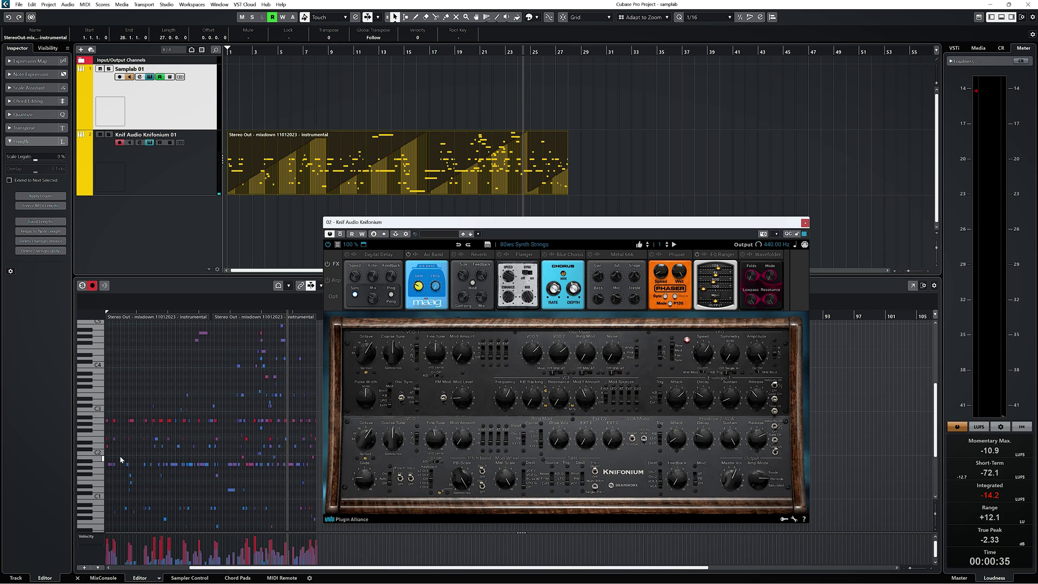
Delete the row of repeated low notes from the Knifonium track's MIDI part and play it from bar 21
click(288, 464)
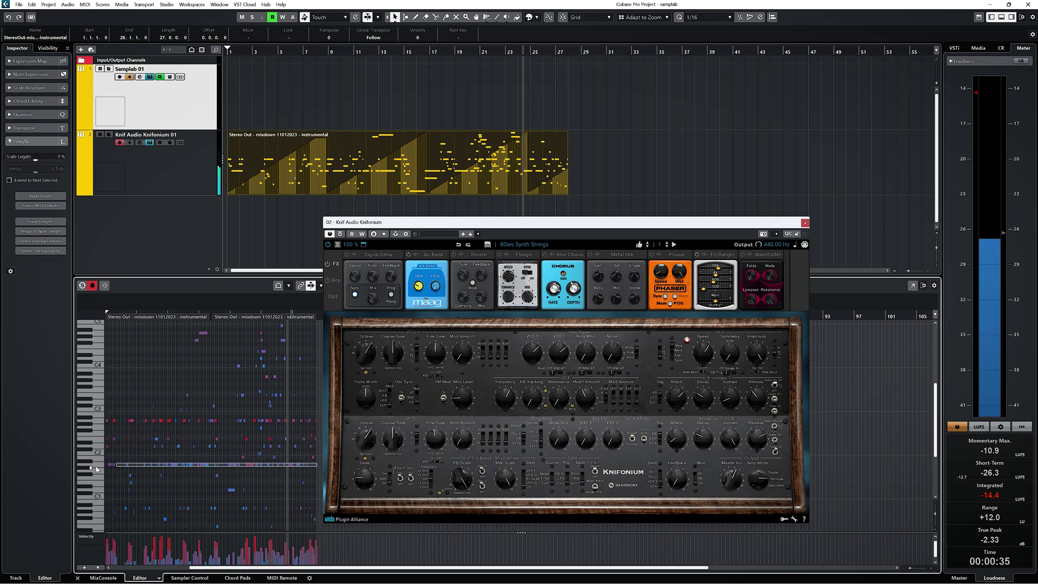
scroll(96, 469, left, 5)
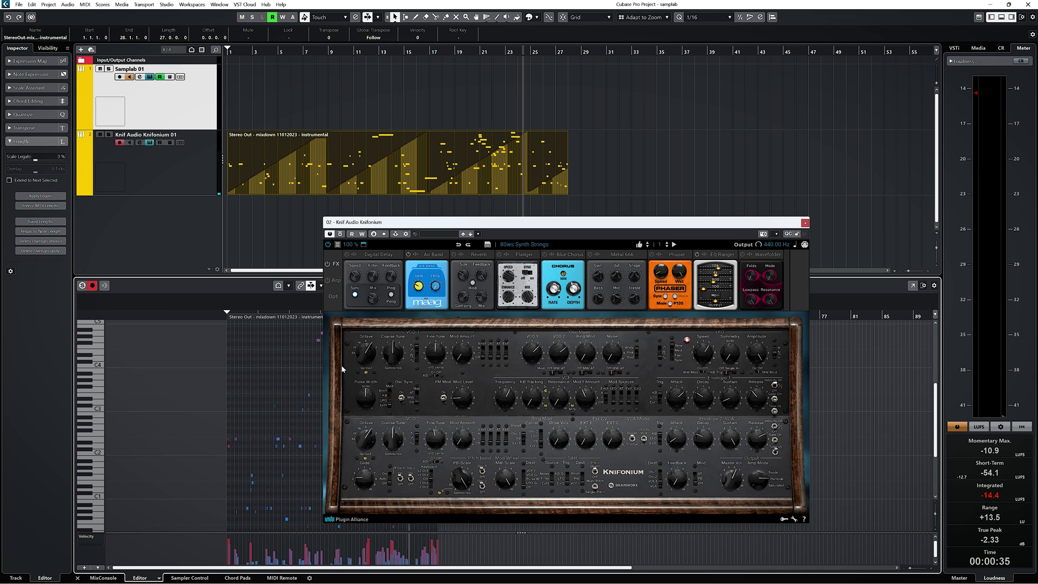
click(481, 52)
key(space)
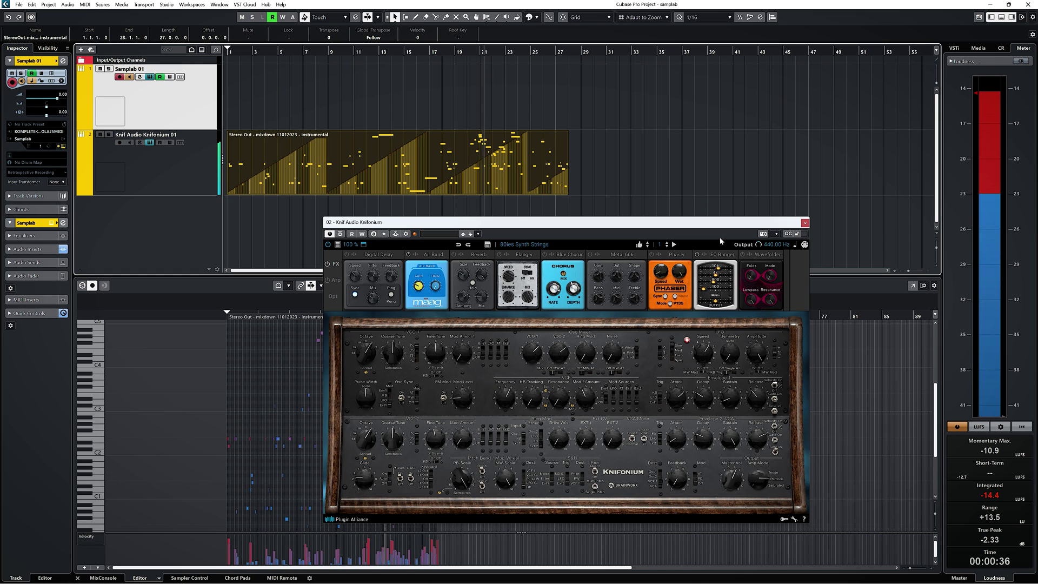
drag(624, 222, 809, 129)
scroll(419, 354, up, 3)
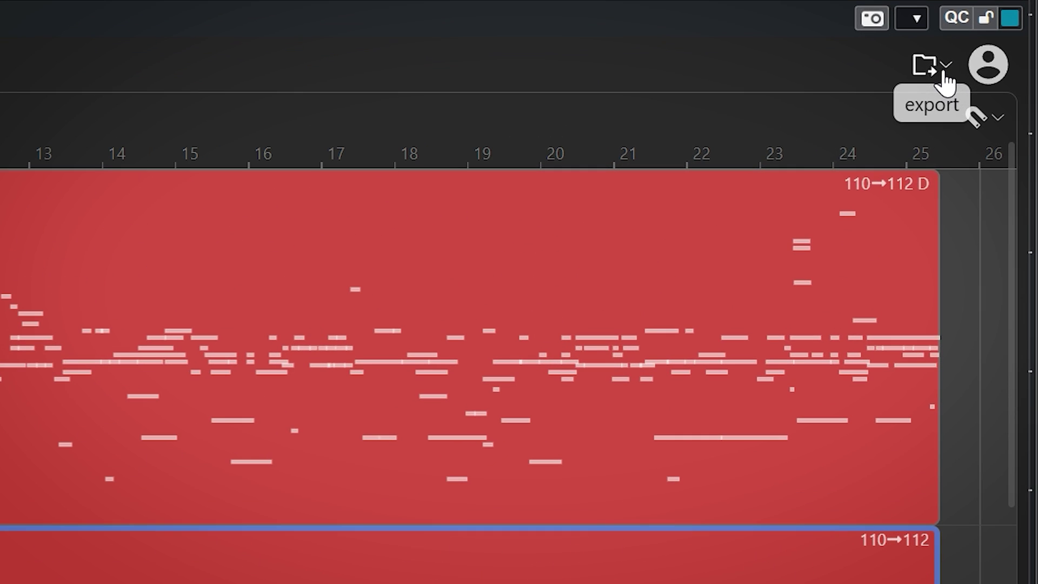
Open Samplab's exports folder and import good times - drums4 into Cubase, copied to the project folder with bit depth converted
click(944, 108)
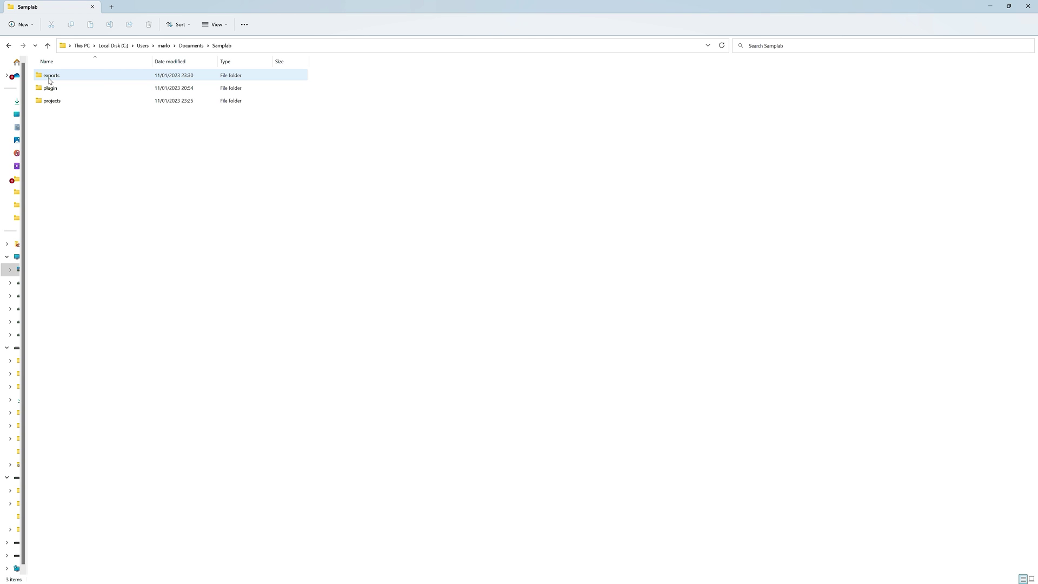
double_click(50, 78)
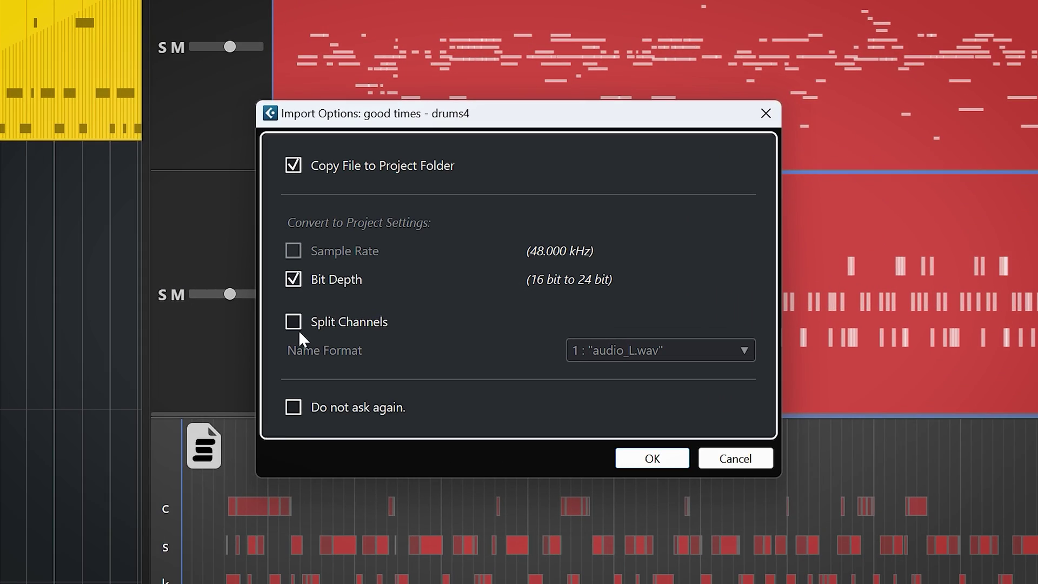
click(642, 461)
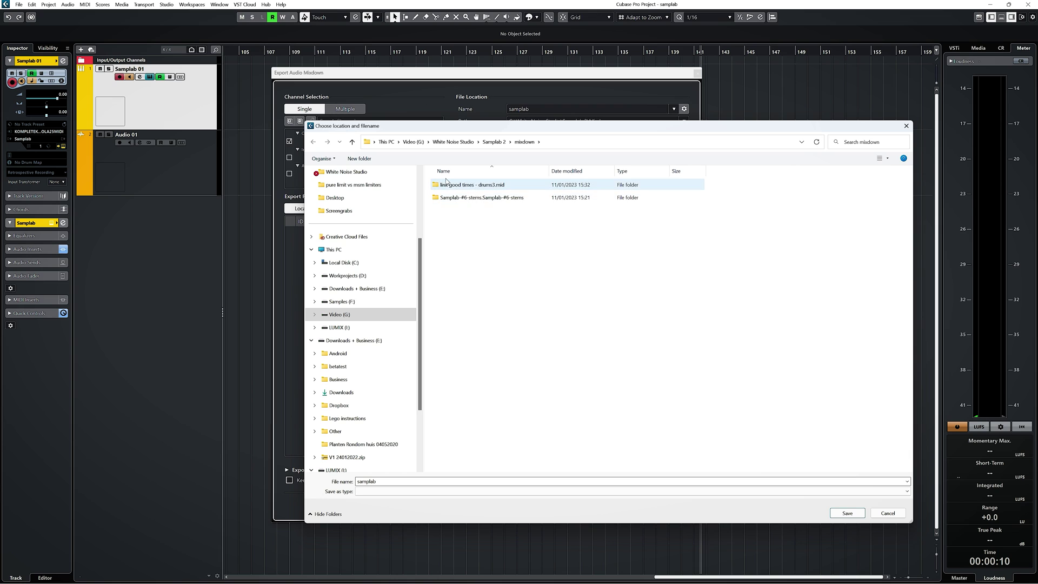
Look inside the Samplab-#6-stems folder while choosing the mixdown location, and dismiss the file dialog
double_click(513, 200)
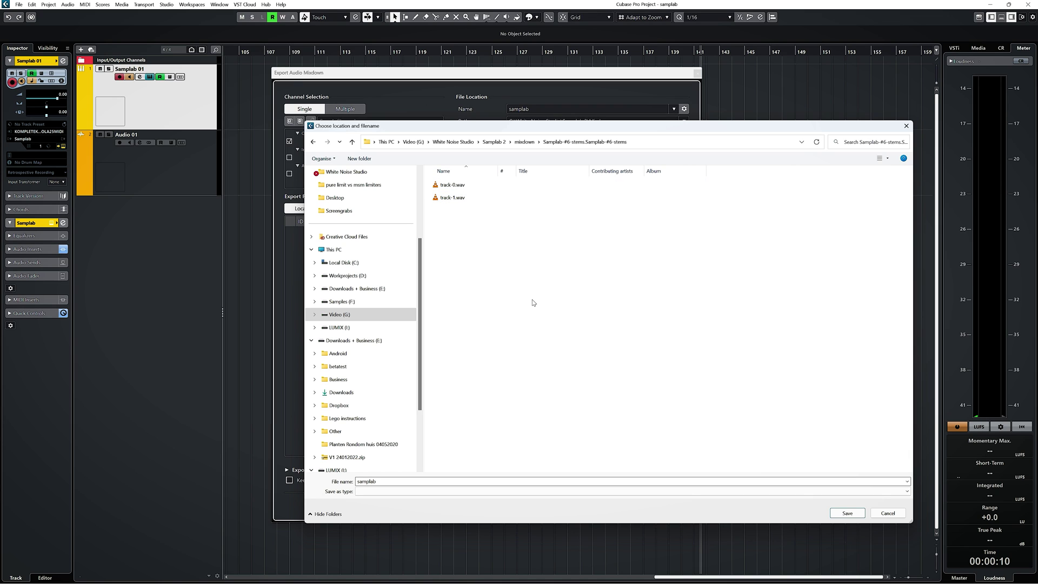
click(904, 127)
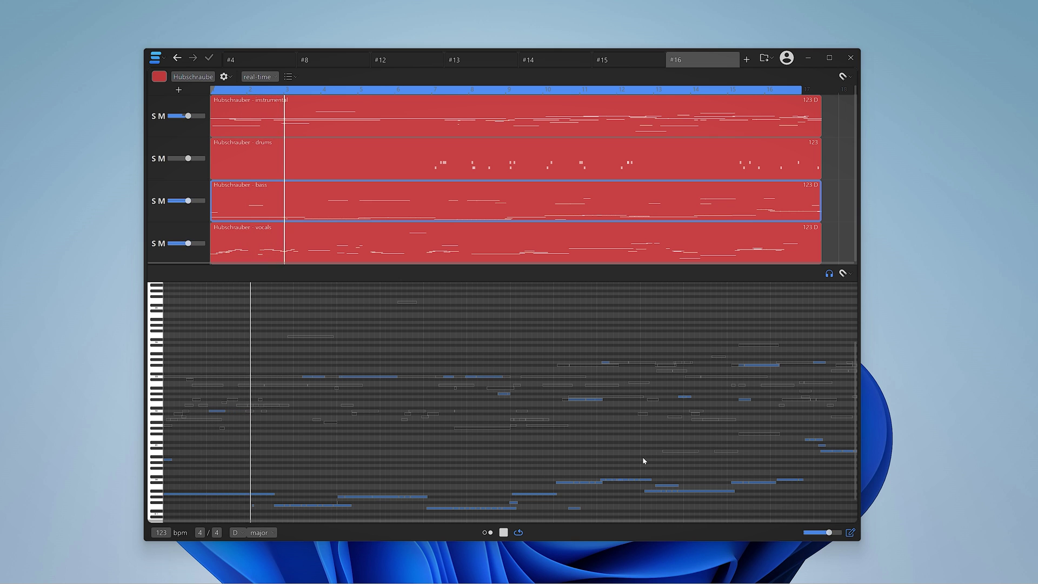
Enlarge Samplab's interface scale in several increments while the Hubschrauber project plays
key(ctrl+plus)
key(ctrl+plus)
key(ctrl+plus)
key(ctrl+plus)
key(ctrl+plus)
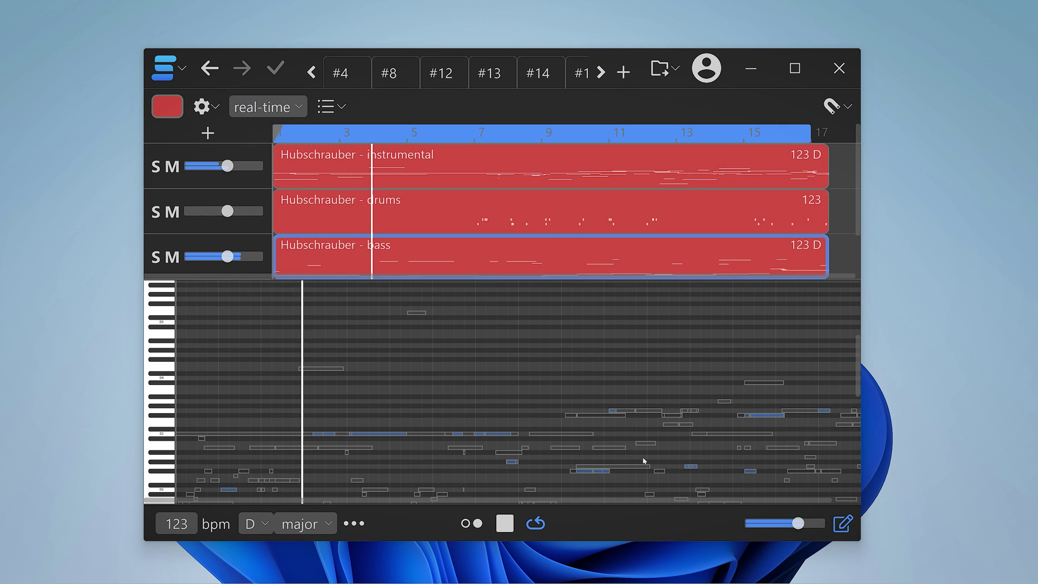
key(ctrl+plus)
key(ctrl+plus)
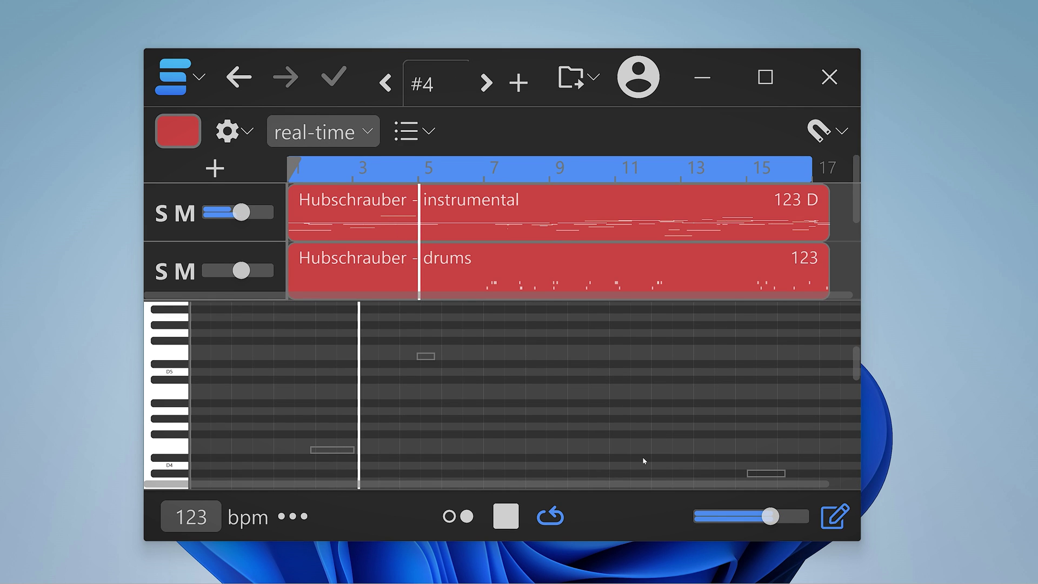
Reduce Samplab's interface scale until all project tabs and the full transport controls fit the window again
key(ctrl+minus)
key(ctrl+minus)
key(ctrl+minus)
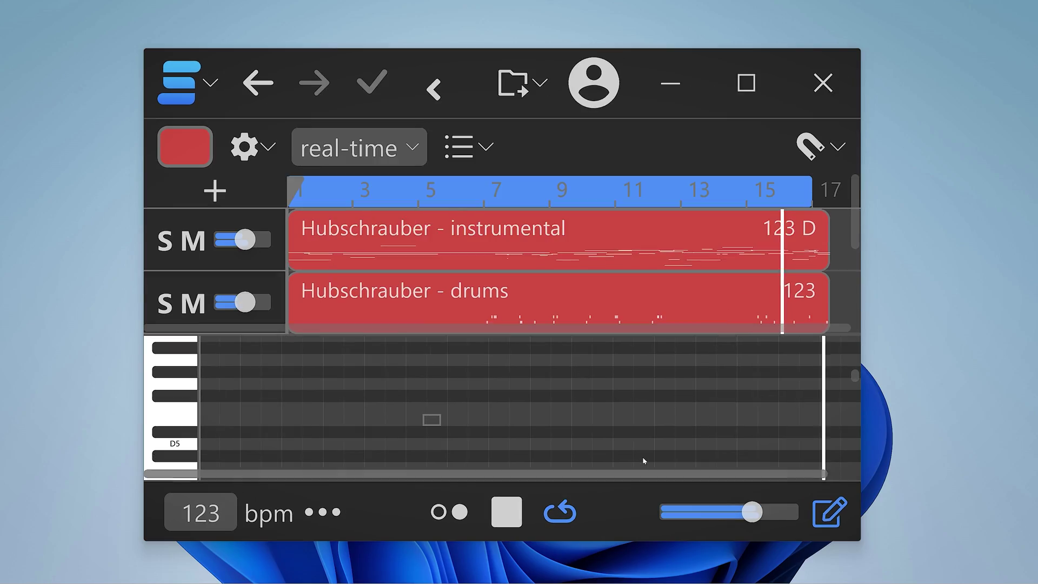
key(ctrl+minus)
key(ctrl+minus)
key(ctrl+minus)
key(ctrl+minus)
key(ctrl+minus)
key(ctrl+minus)
key(ctrl+minus)
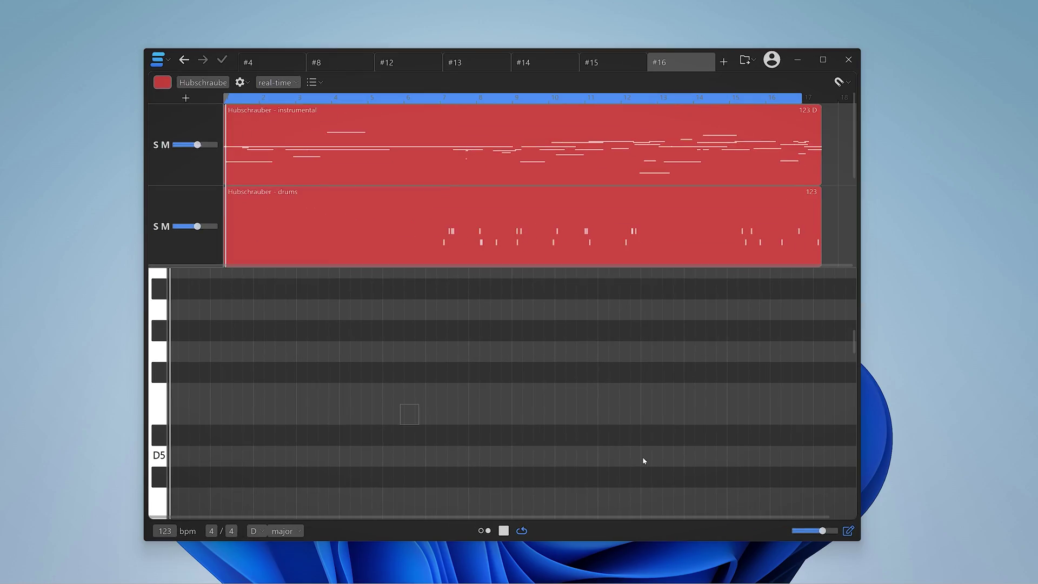
Switch to the Samplab plugin window in Cubase and enlarge its interface scale in several increments
key(ctrl+minus)
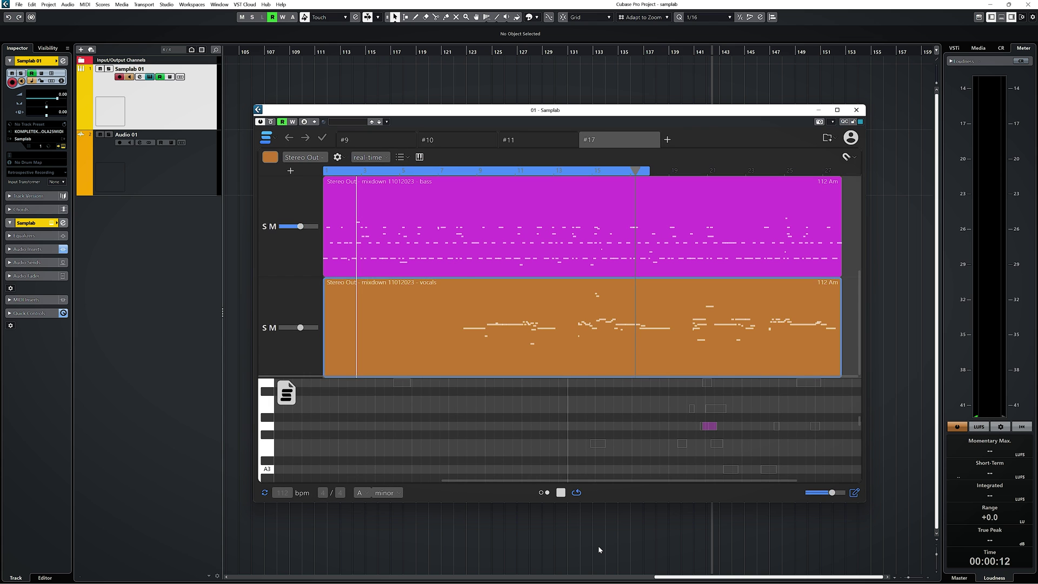
key(ctrl+plus)
key(ctrl+plus)
key(ctrl+plus)
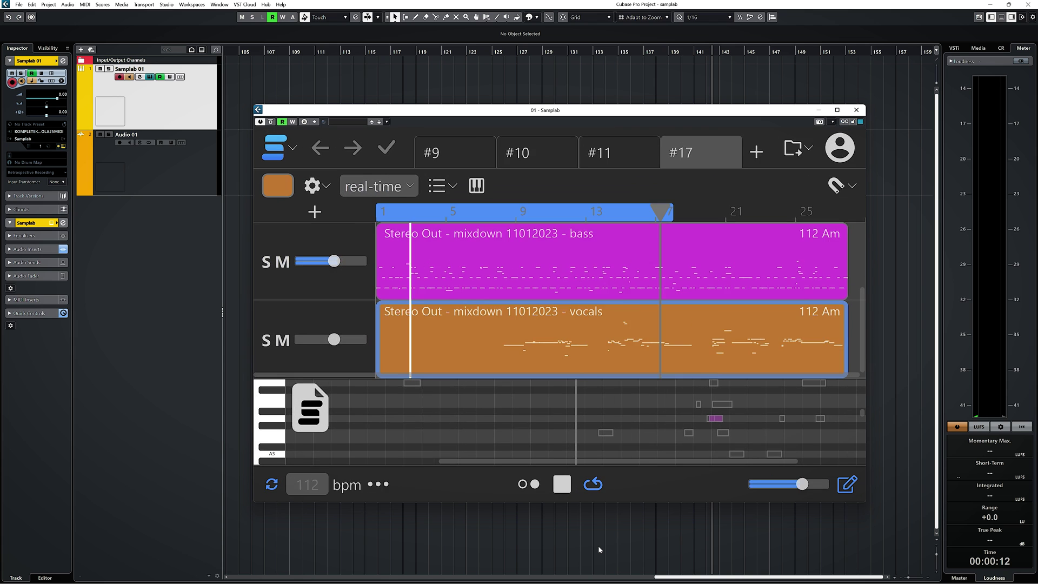
Reduce the Samplab plugin's interface scale until the stem tracks and piano roll appear in a compact layout
key(ctrl+minus)
key(ctrl+minus)
key(ctrl+minus)
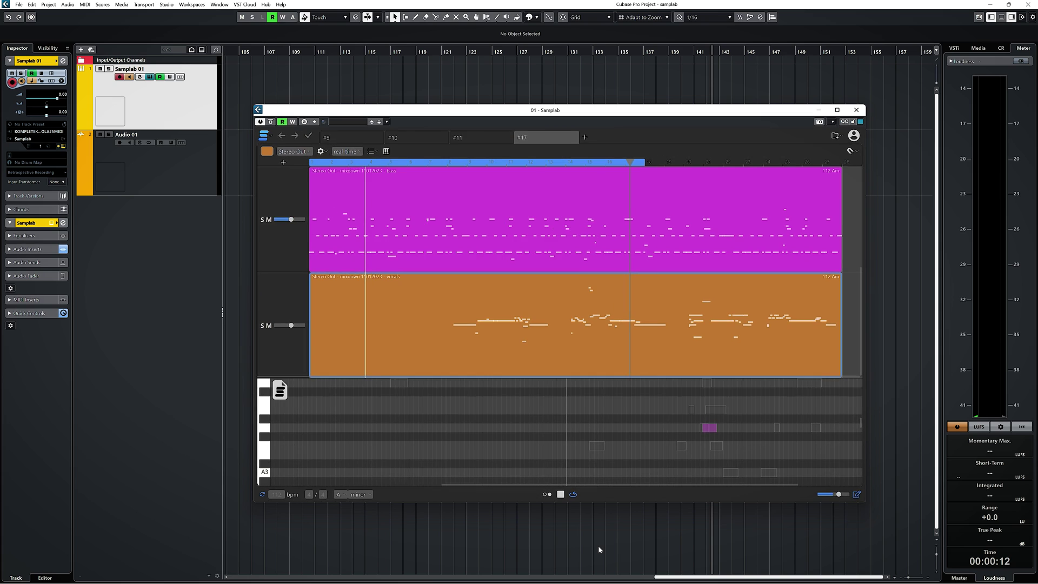
Raise the plugin's interface scale again until the track names and transport controls are comfortably readable
key(ctrl+plus)
key(ctrl+plus)
key(ctrl+plus)
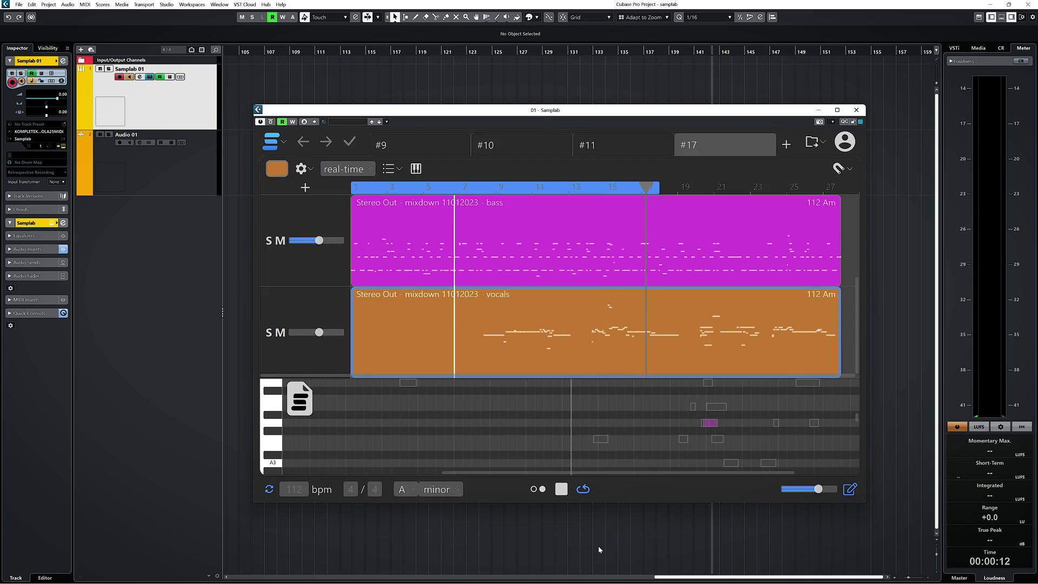
key(ctrl+plus)
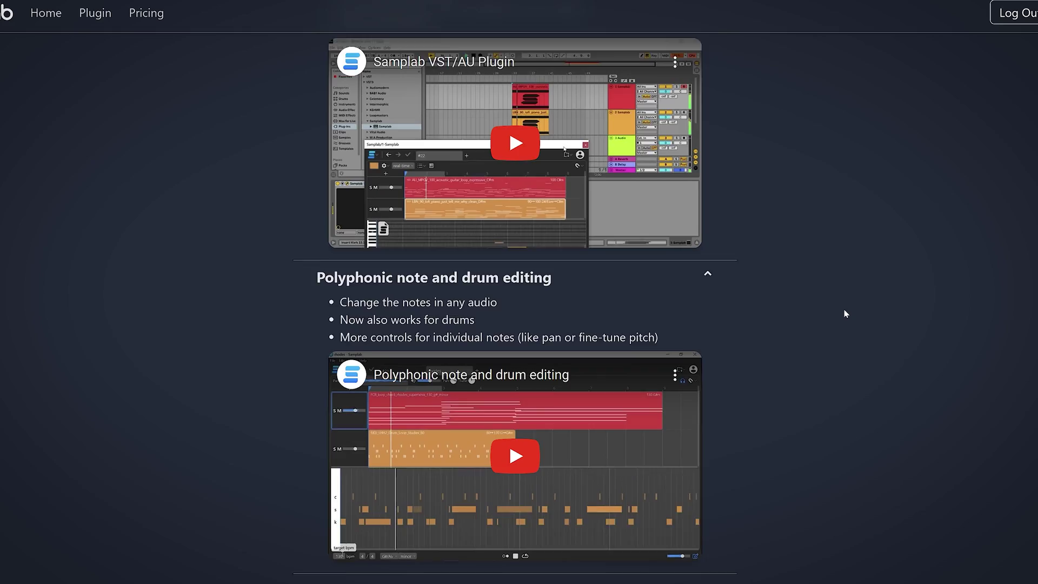
Switch to the Samplab website and review the How it works video and the What's new feature sections
scroll(844, 313, down, 5)
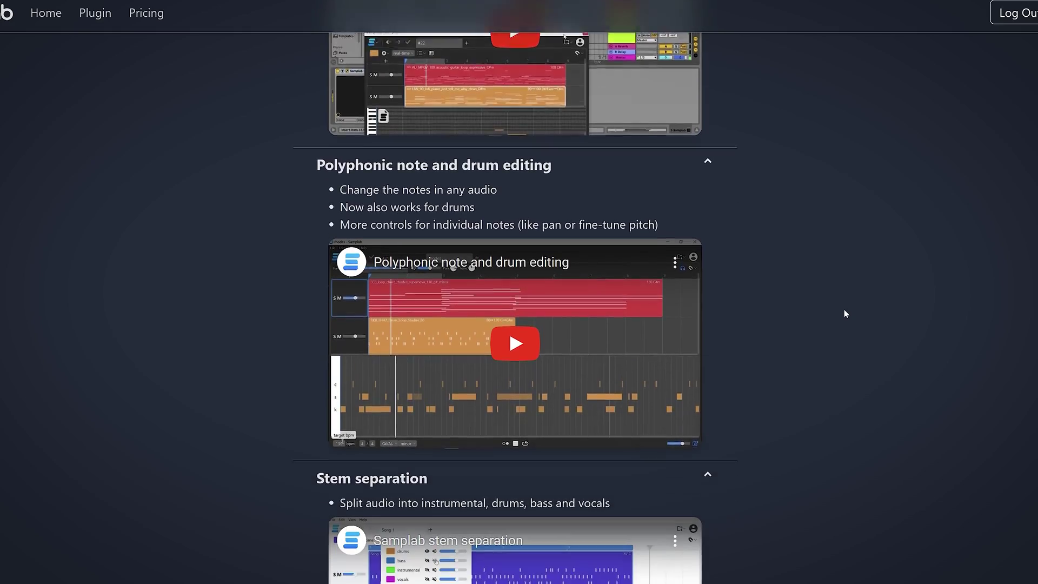
scroll(844, 310, down, 6)
scroll(844, 311, up, 7)
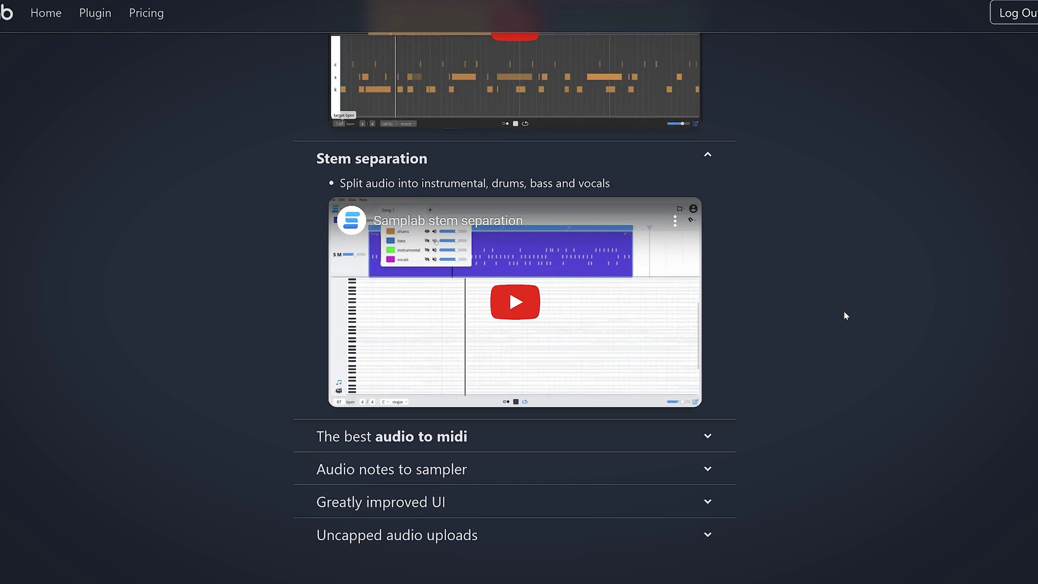
scroll(846, 315, up, 12)
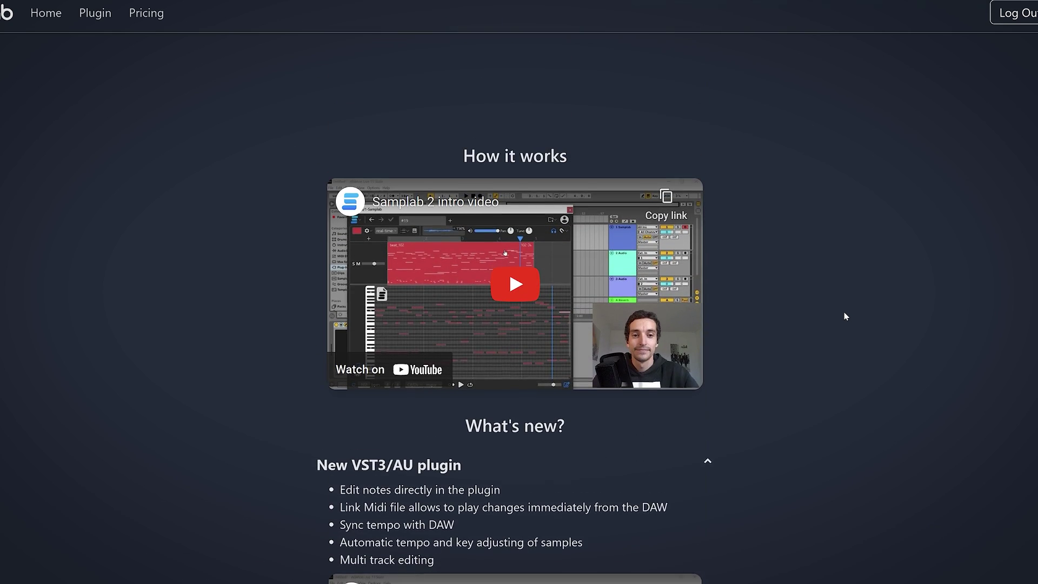
scroll(846, 316, down, 1)
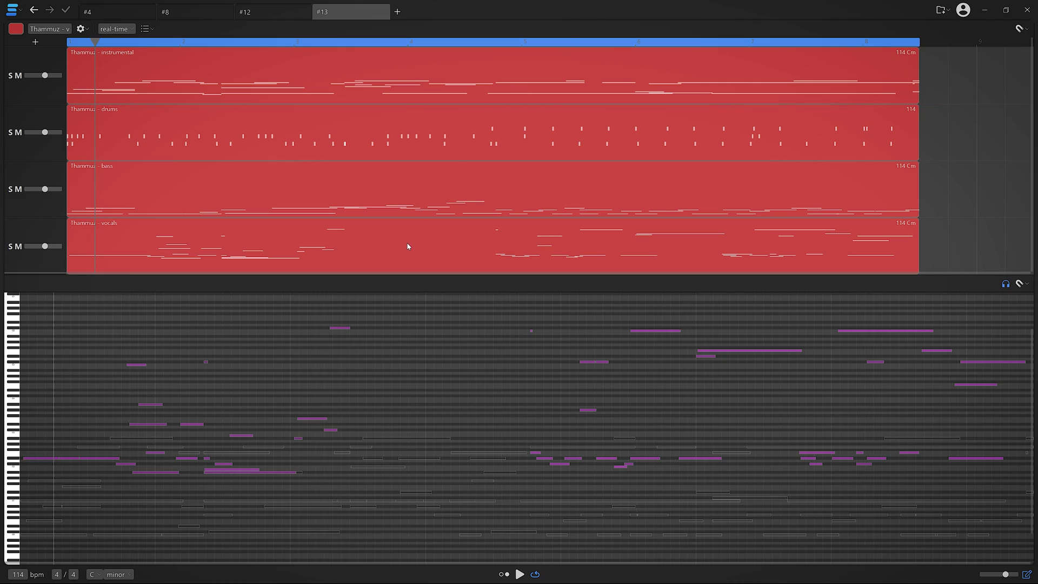
Play the Thammuz project #13 in Samplab from its beginning with the vocals muted, and show the instrumental clip's notes
click(98, 42)
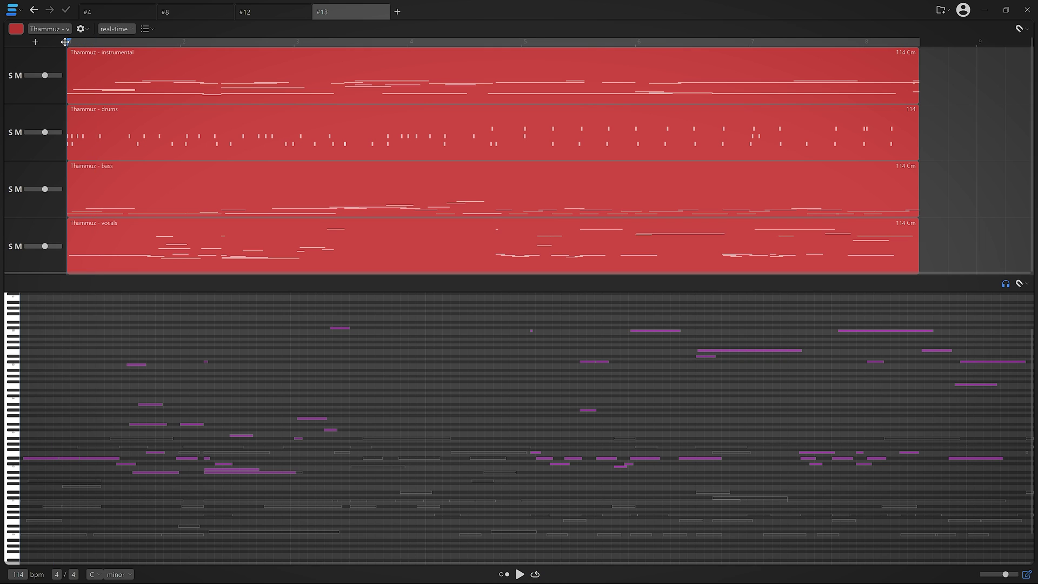
key(space)
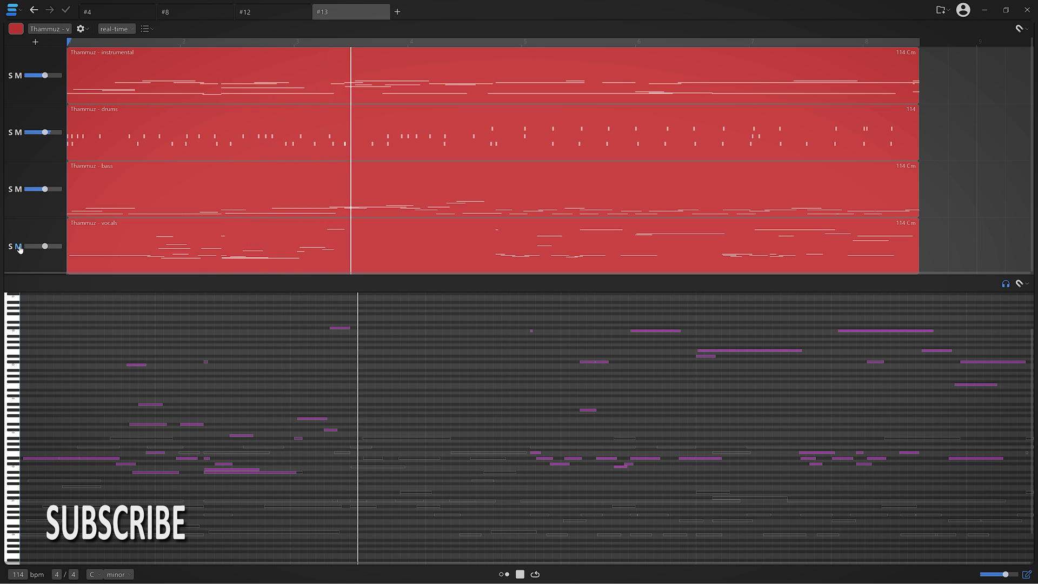
click(286, 45)
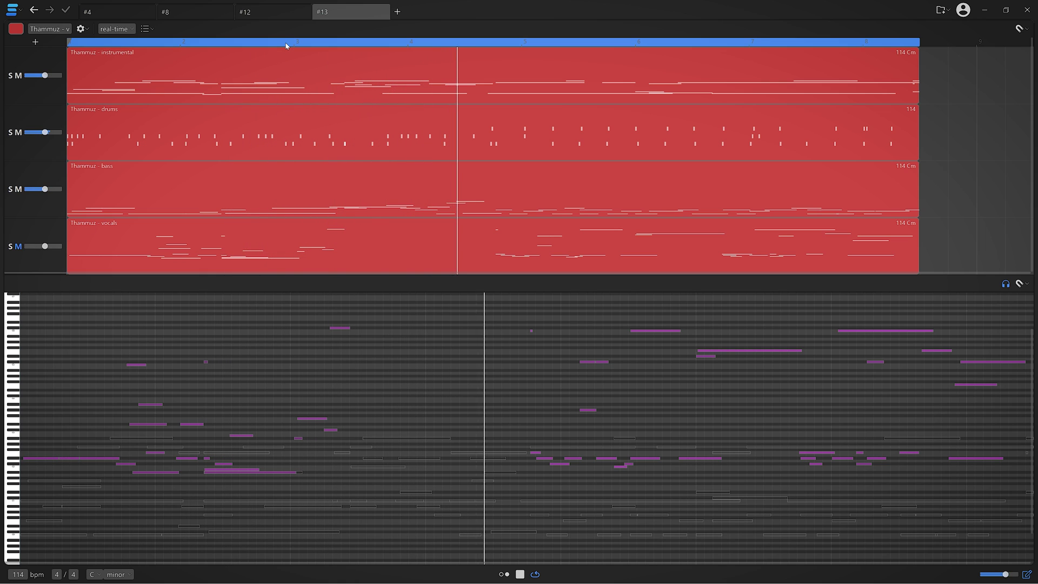
click(284, 67)
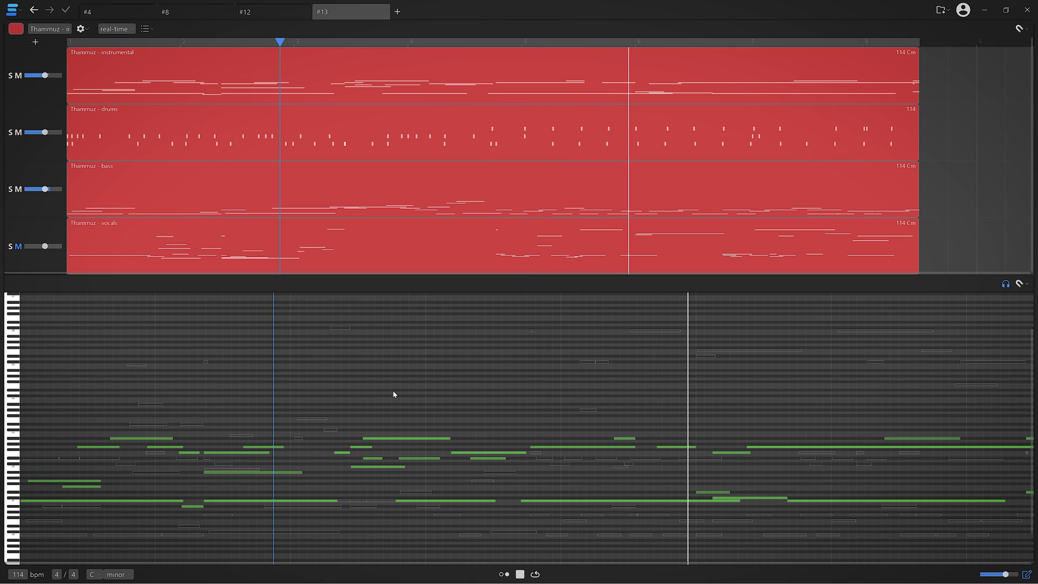
Audition the Thammuz drums stem and bass stem soloed one after the other, from a playback start near mid-song
key(space)
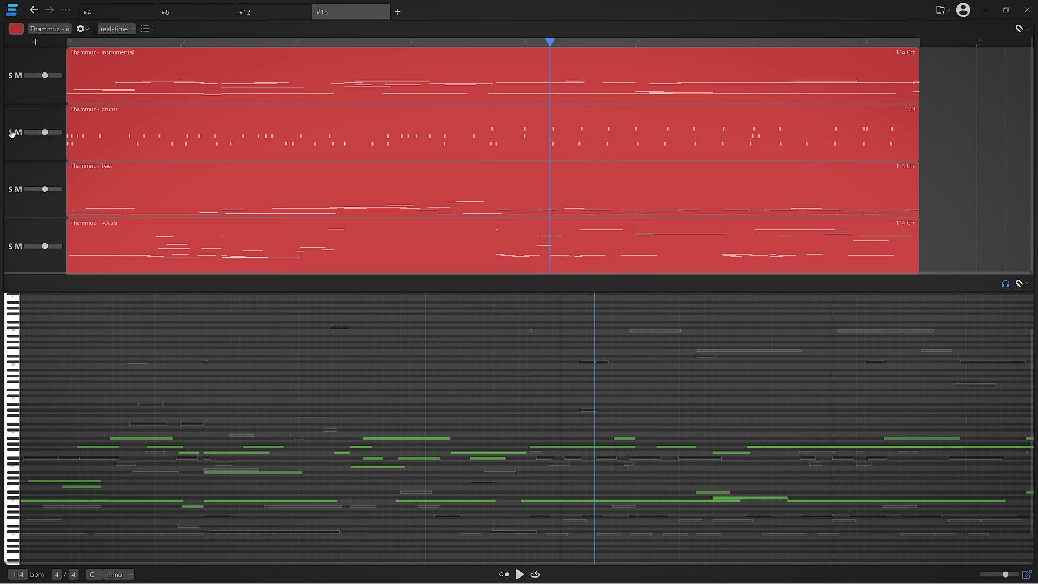
key(space)
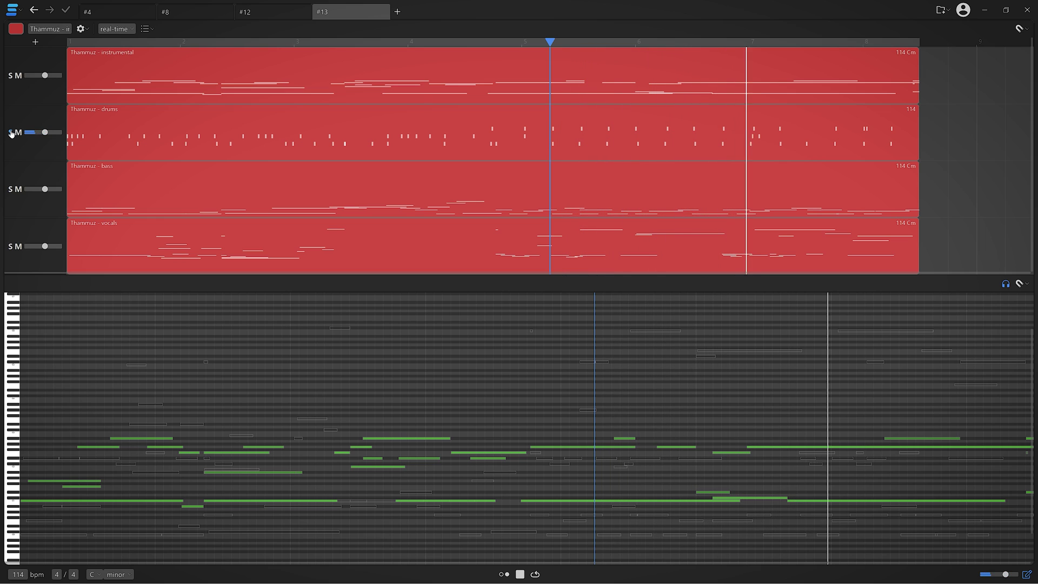
key(space)
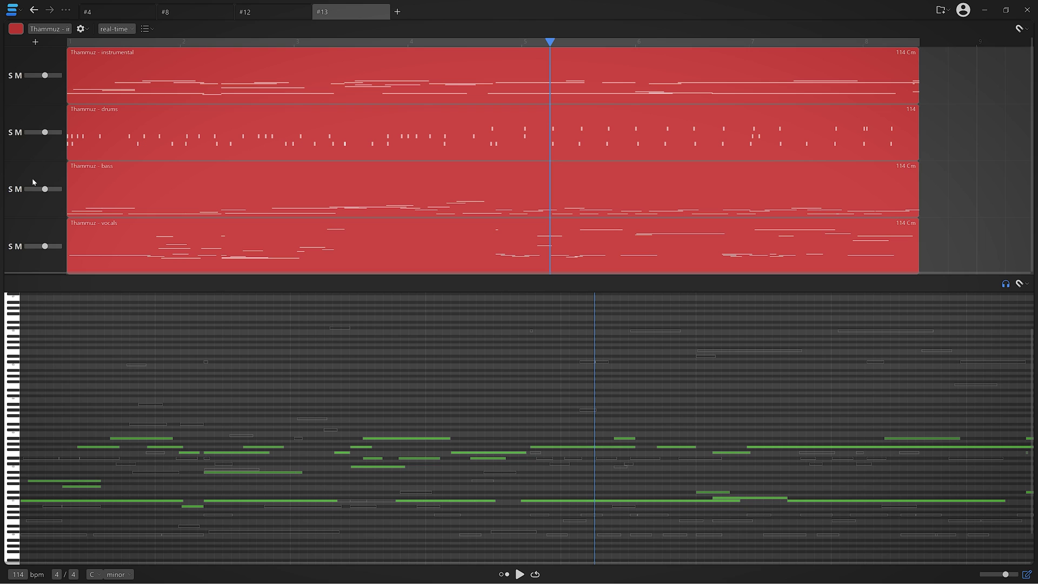
key(space)
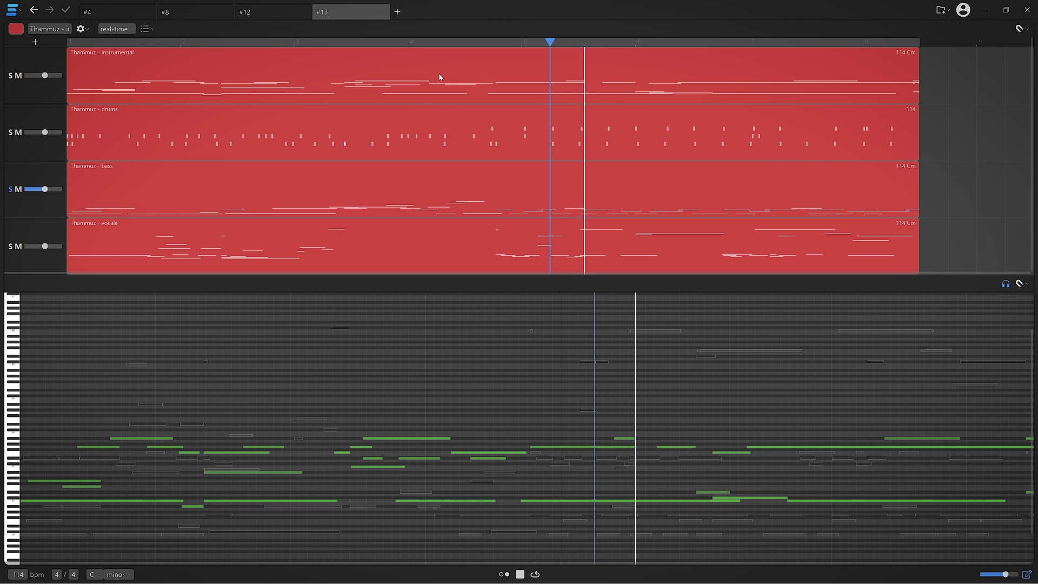